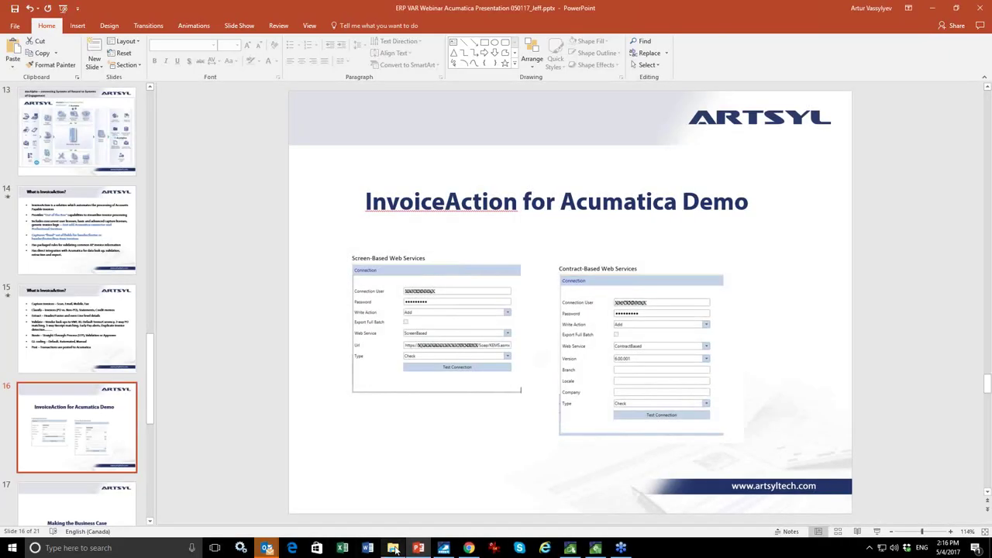
# Switch to the Samples folder in File Explorer, view the sample check Check_1.pdf, and close it.
pyautogui.moveTo(395, 549)
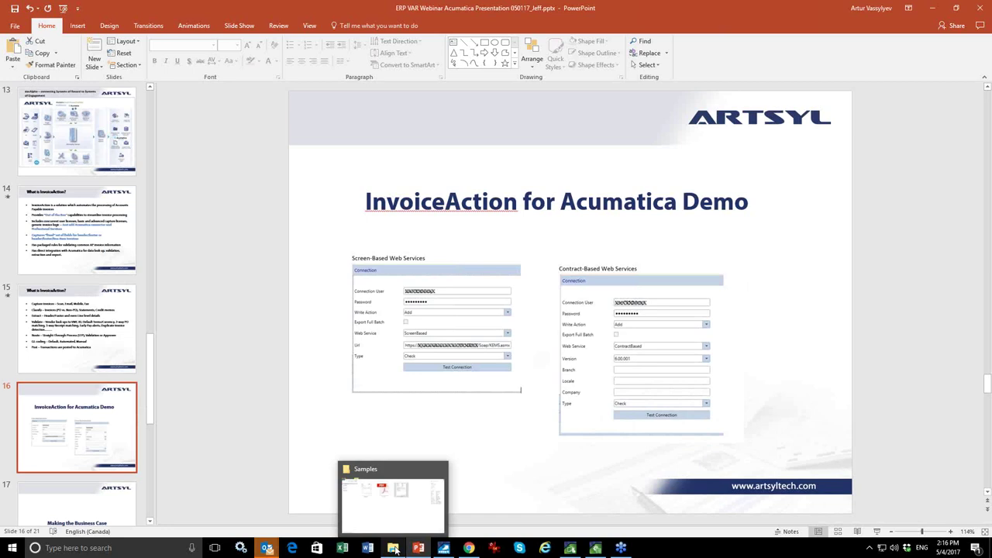
pyautogui.click(396, 549)
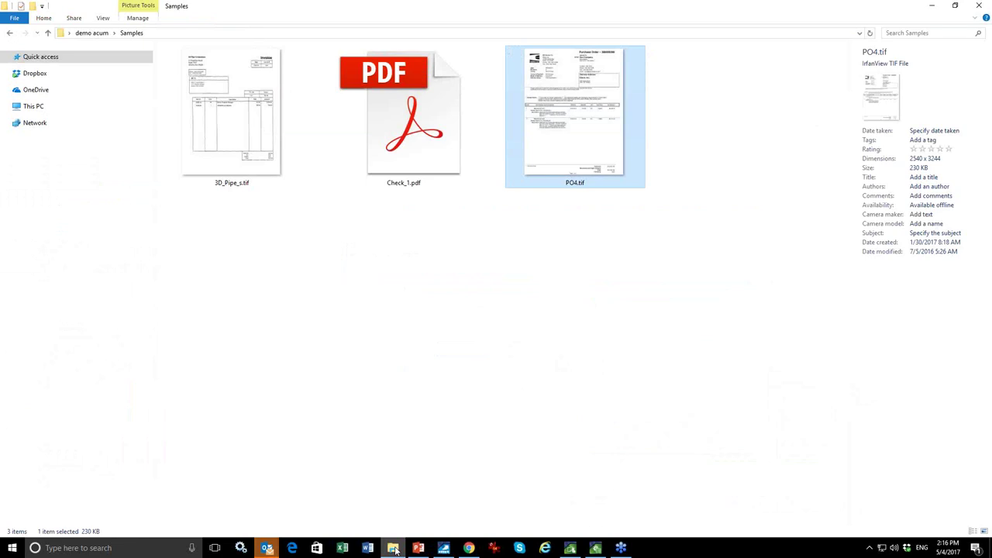
pyautogui.click(391, 111)
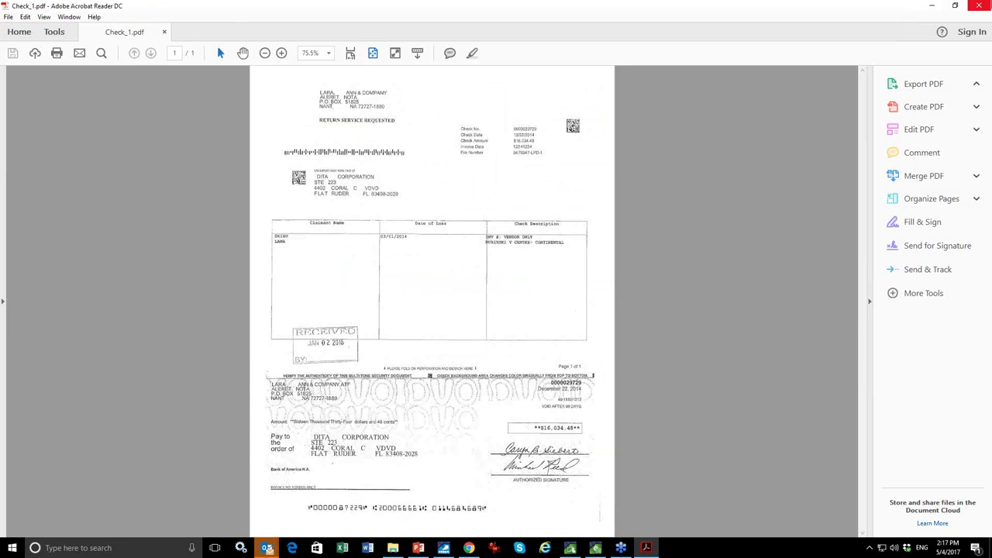
pyautogui.click(979, 6)
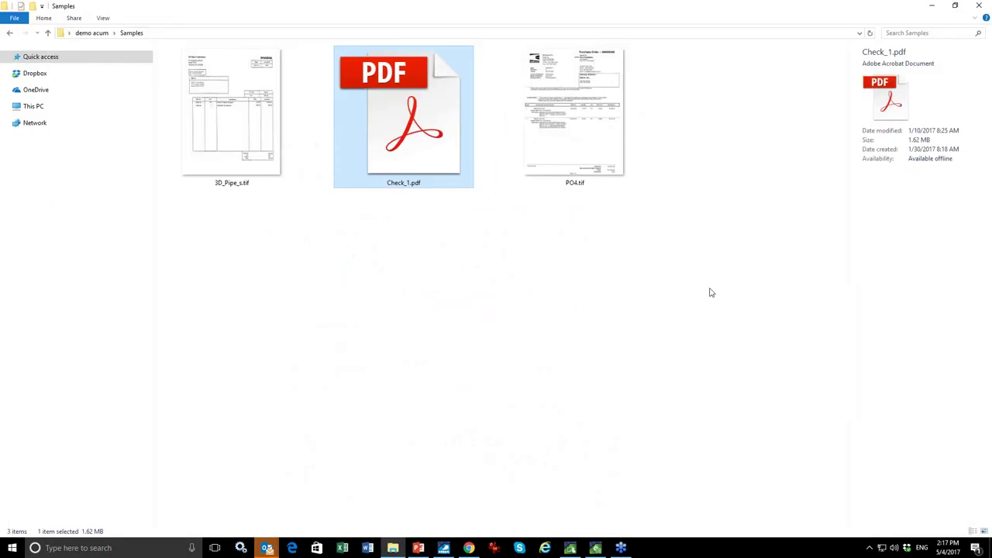
# Copy 3D_Pipe_s.tif, Check_1.pdf and PO4.tif from Samples into the Screen Based folder inside demo acum > HF.
pyautogui.moveTo(687, 278); pyautogui.dragTo(214, 90)
pyautogui.rightClick(214, 91)
pyautogui.click(270, 272)
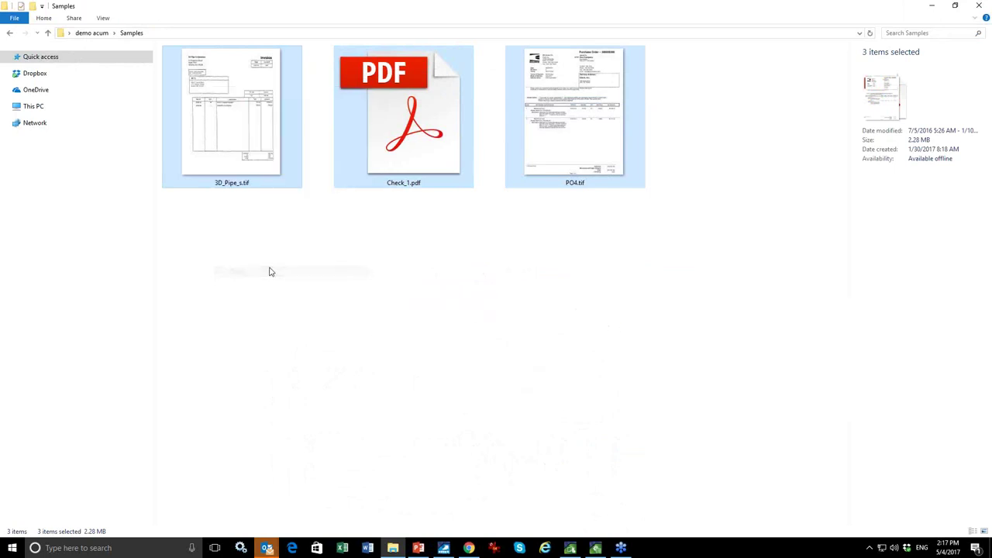
pyautogui.click(98, 35)
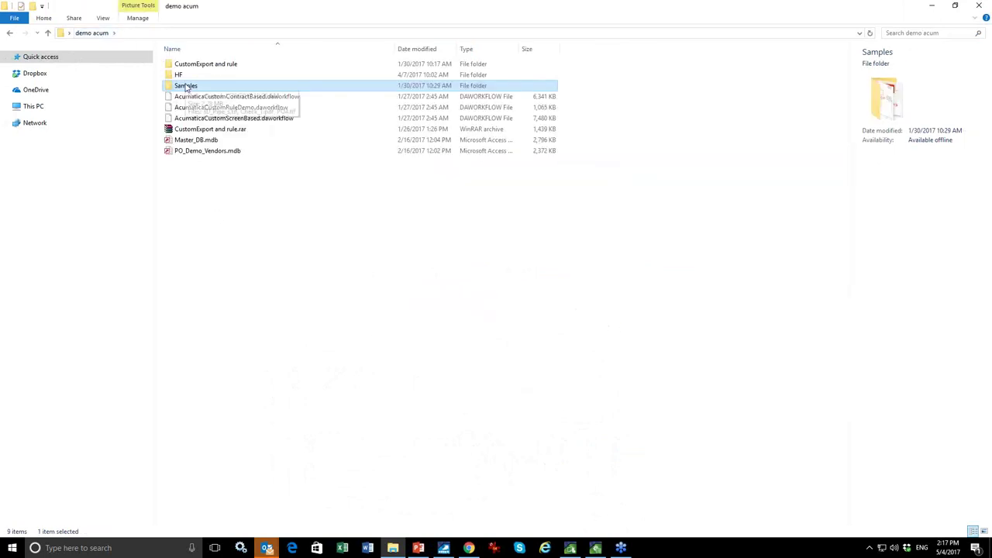
pyautogui.click(177, 75)
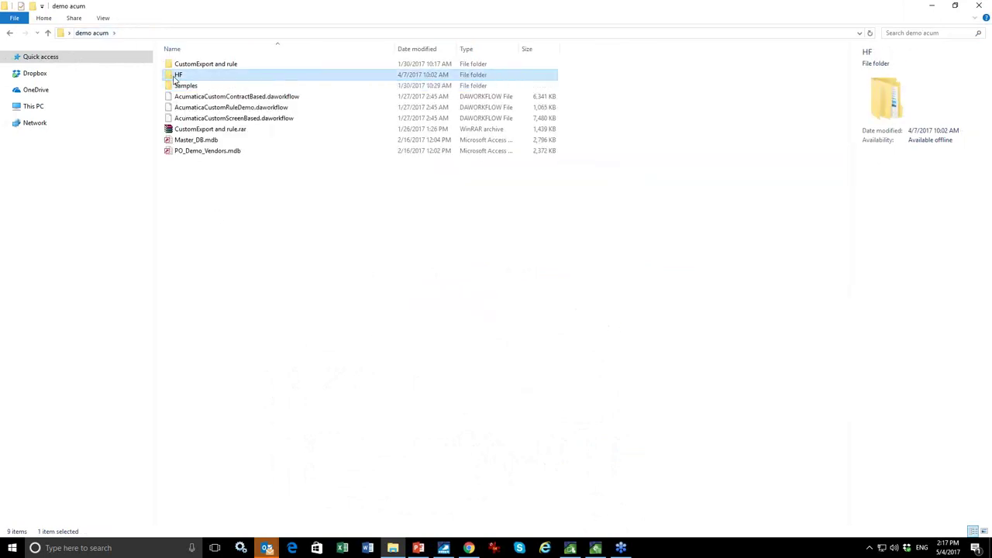
pyautogui.doubleClick(177, 75)
pyautogui.doubleClick(173, 86)
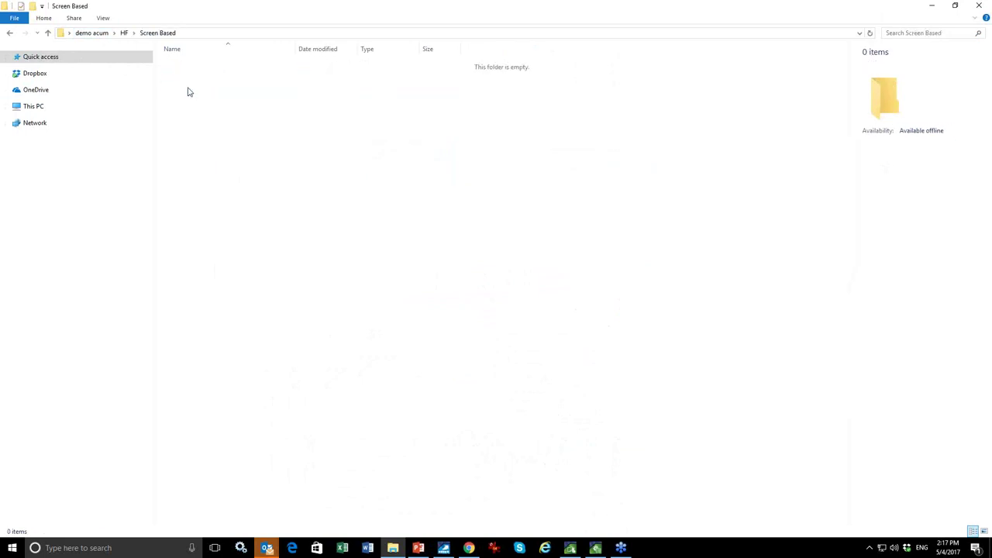
pyautogui.rightClick(216, 91)
pyautogui.click(256, 163)
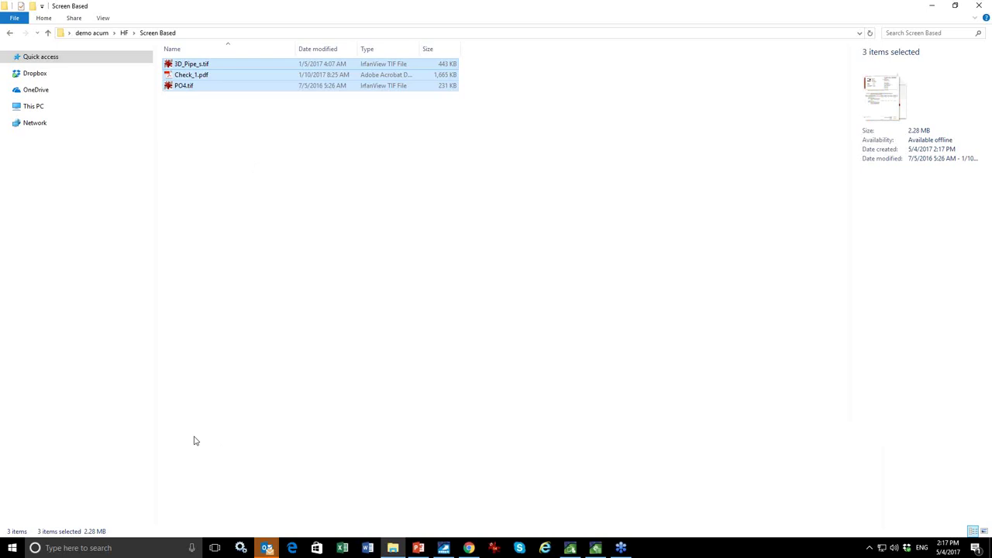
pyautogui.press('Delete')
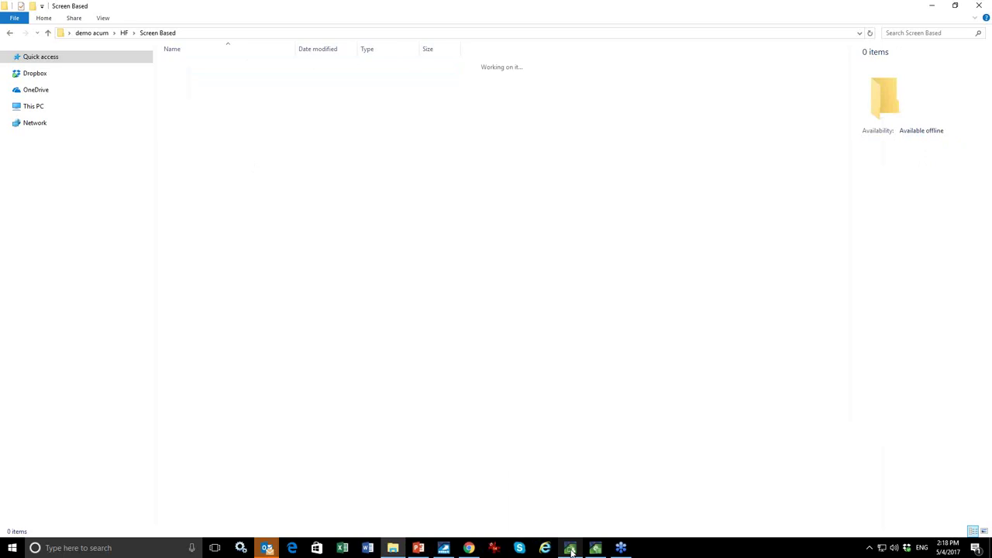
# Switch to Artsyl docAlpha Verification Station and postpone the open batch for the same user without saving its changes.
pyautogui.moveTo(570, 552)
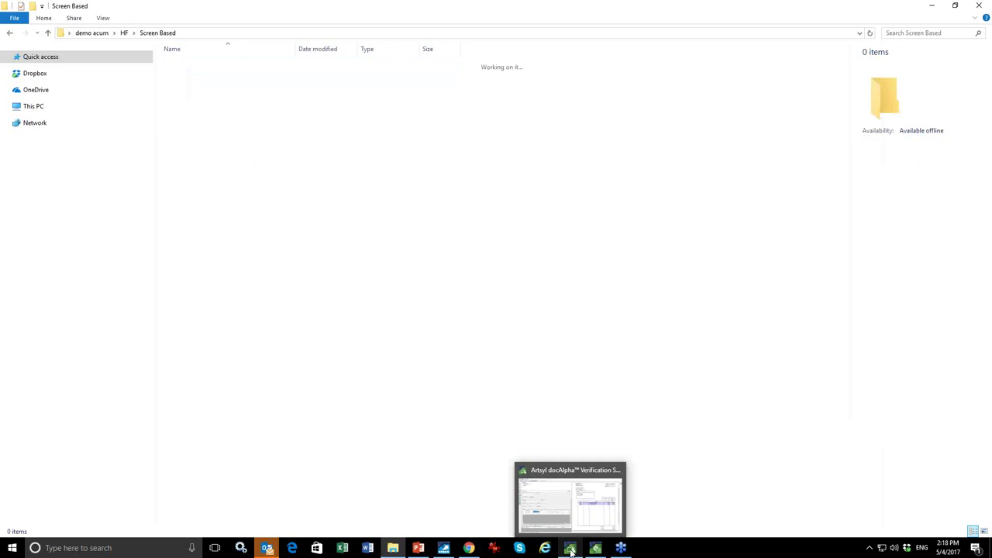
pyautogui.click(571, 548)
pyautogui.click(170, 34)
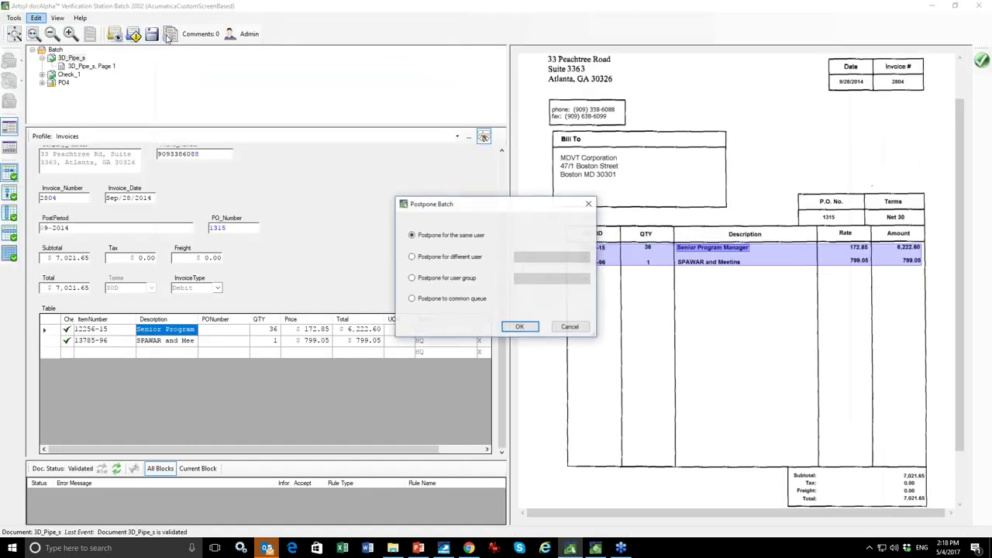
pyautogui.click(515, 326)
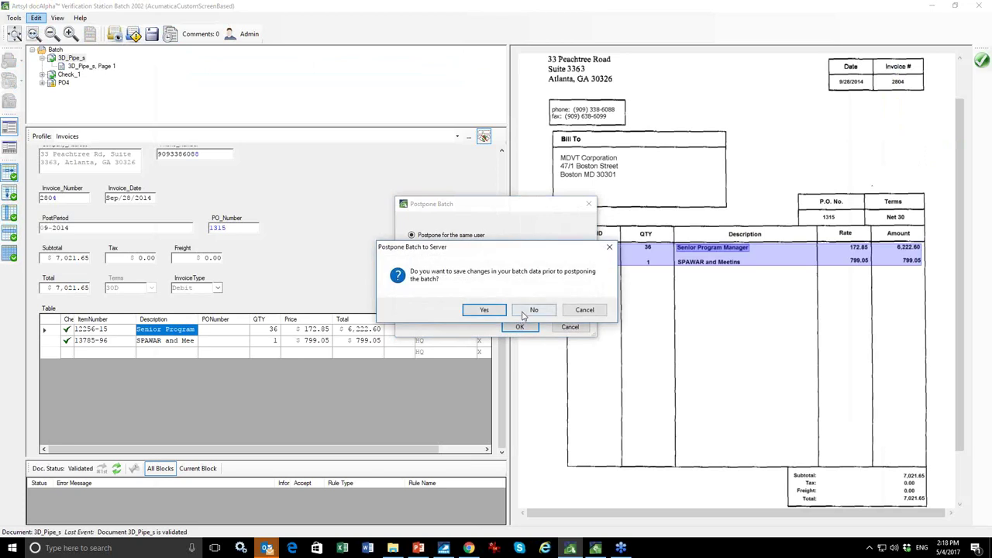
pyautogui.click(524, 313)
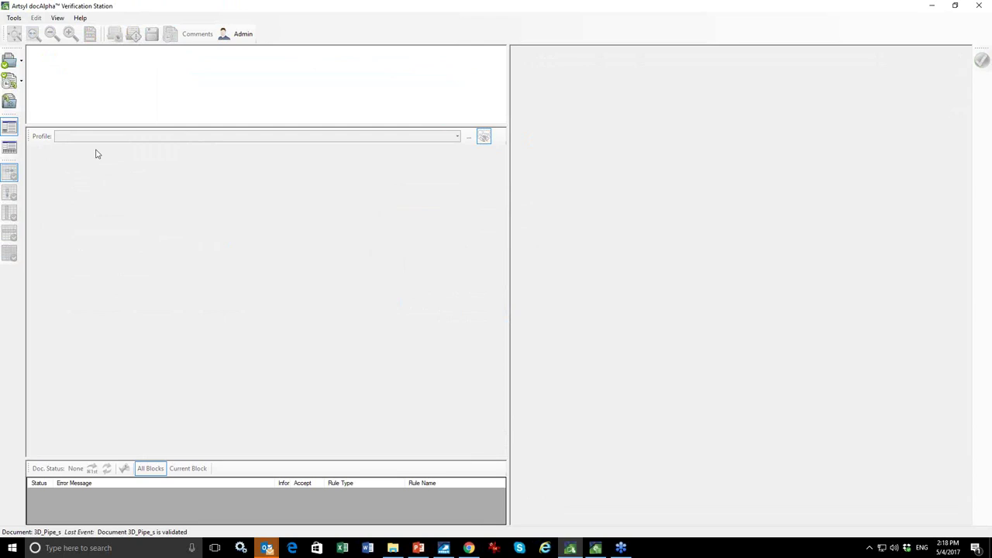
# Select and open batch 2007 of the AcumaticaCustomScreenBased workflow for verification.
pyautogui.click(22, 64)
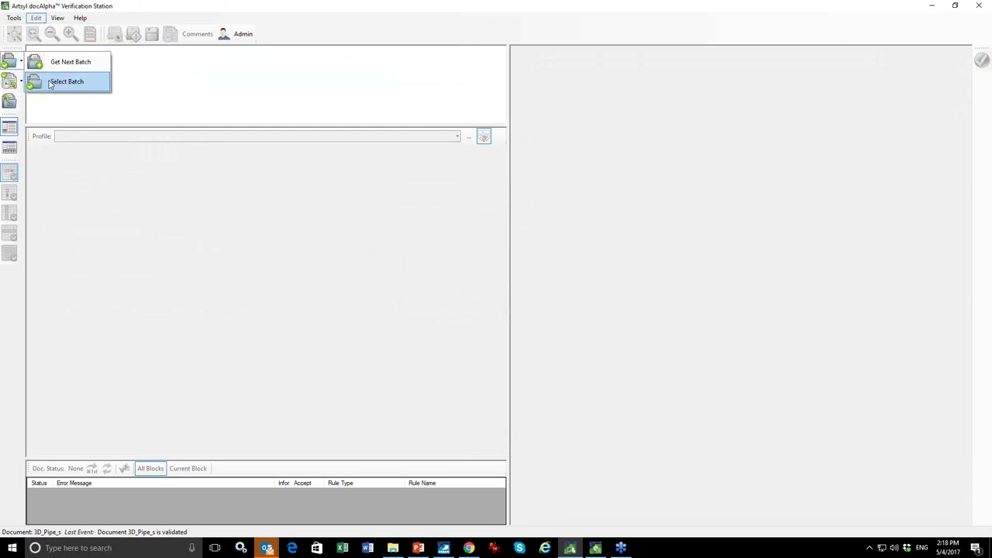
pyautogui.click(49, 84)
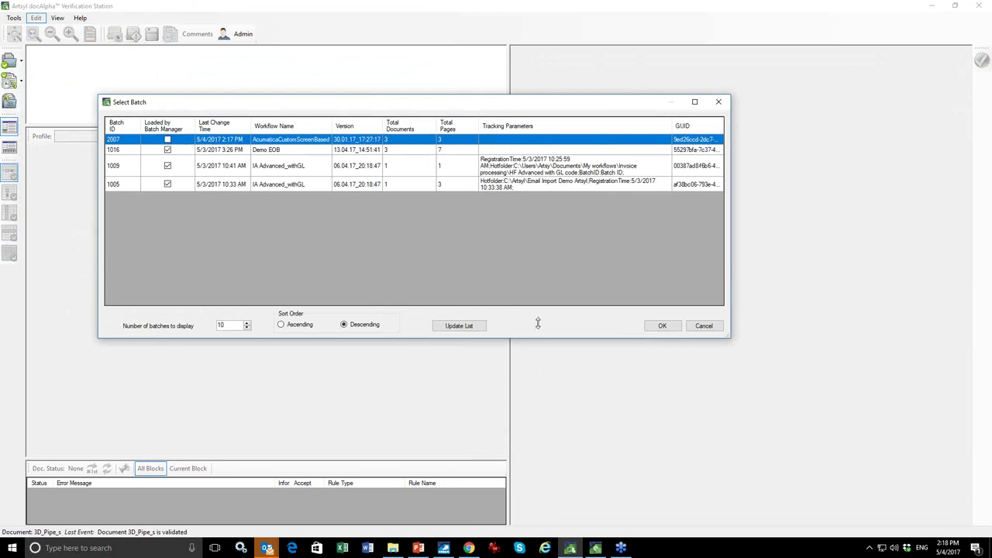
pyautogui.click(660, 326)
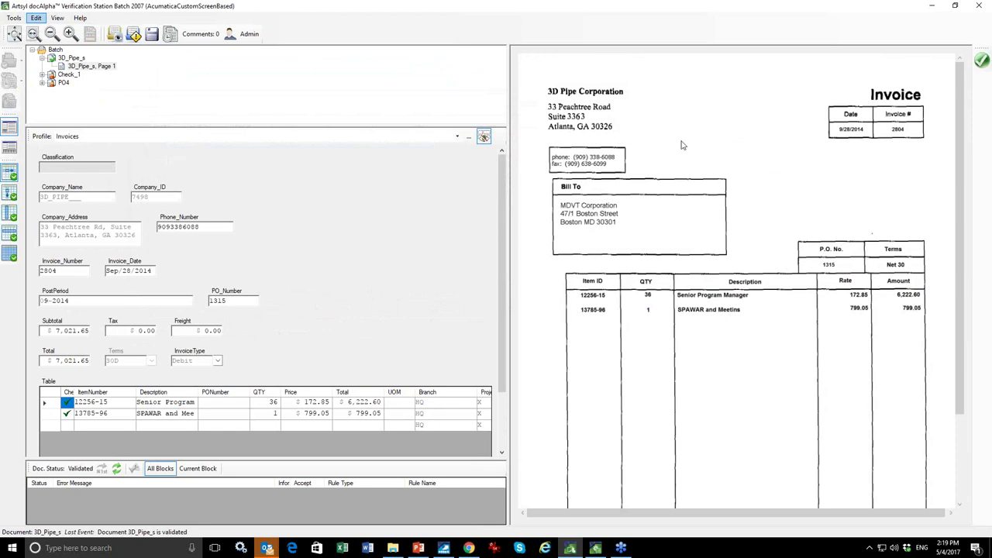
# Review the extracted data and scans of the batch's check, purchase order and invoice documents.
pyautogui.click(66, 75)
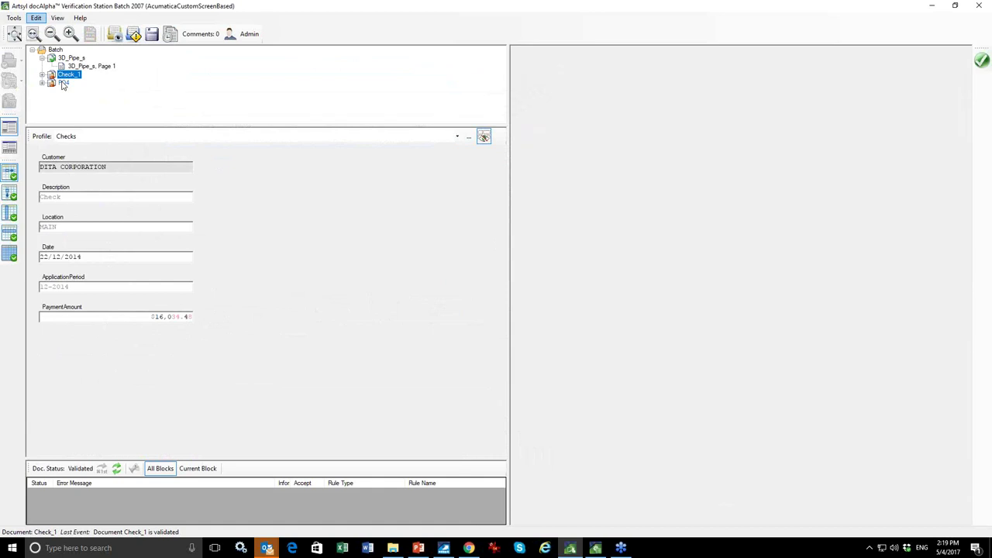
pyautogui.click(63, 83)
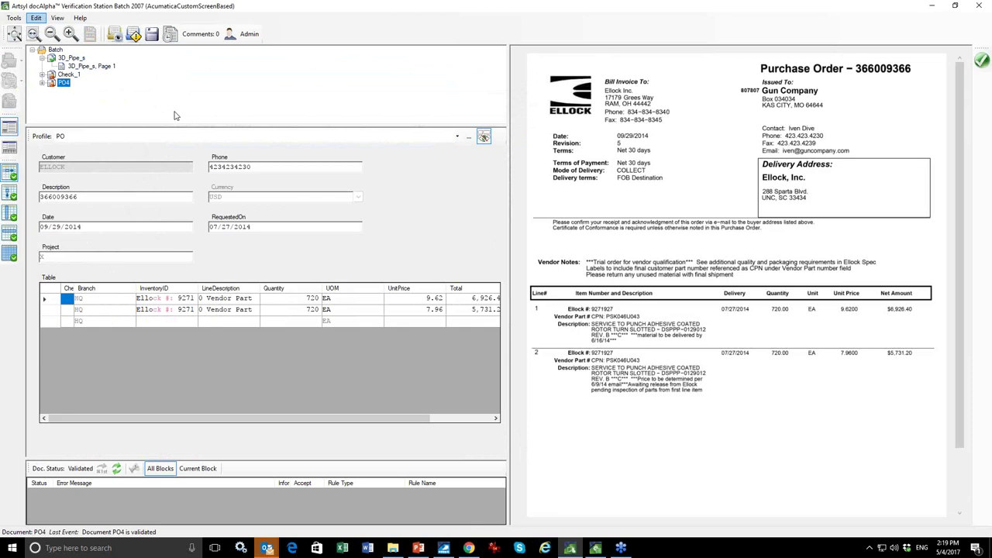
pyautogui.click(71, 58)
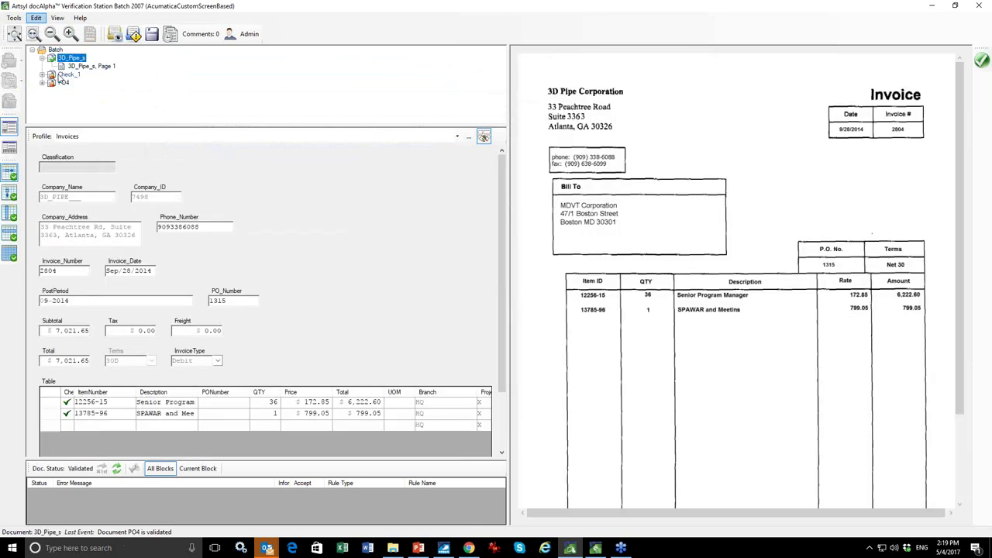
pyautogui.click(60, 77)
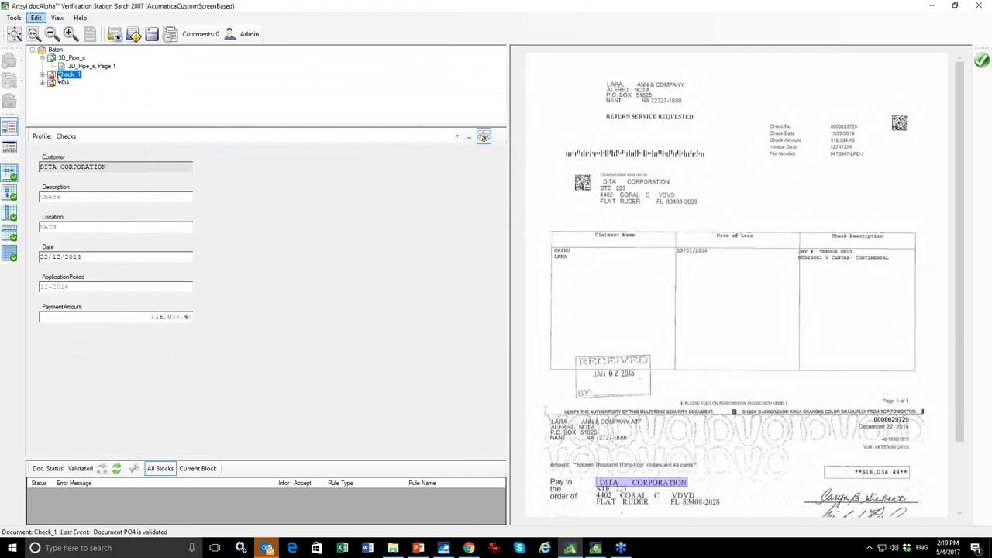
pyautogui.click(62, 83)
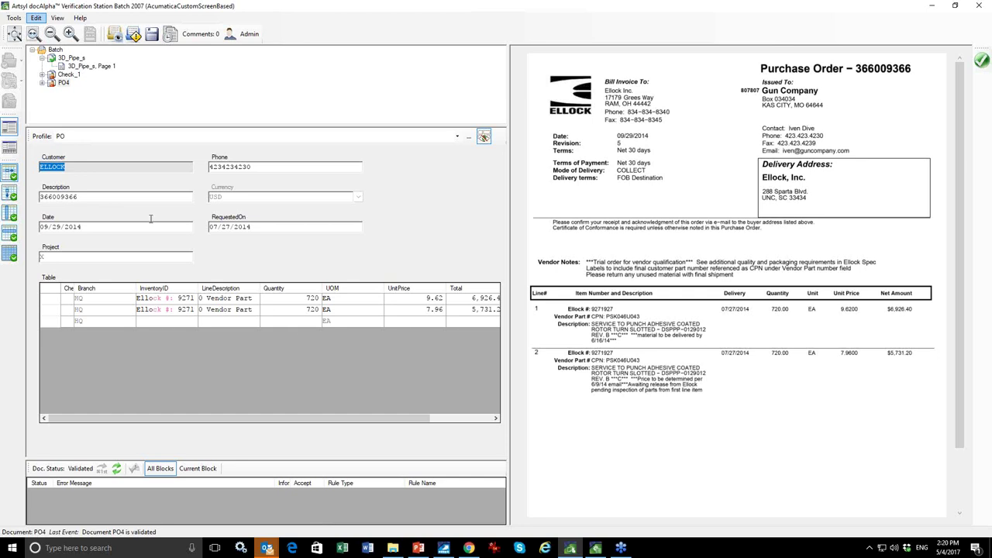
# Run character verification on the batch, confirming the check's PaymentAmount and the InventoryID in both purchase order rows.
pyautogui.click(114, 36)
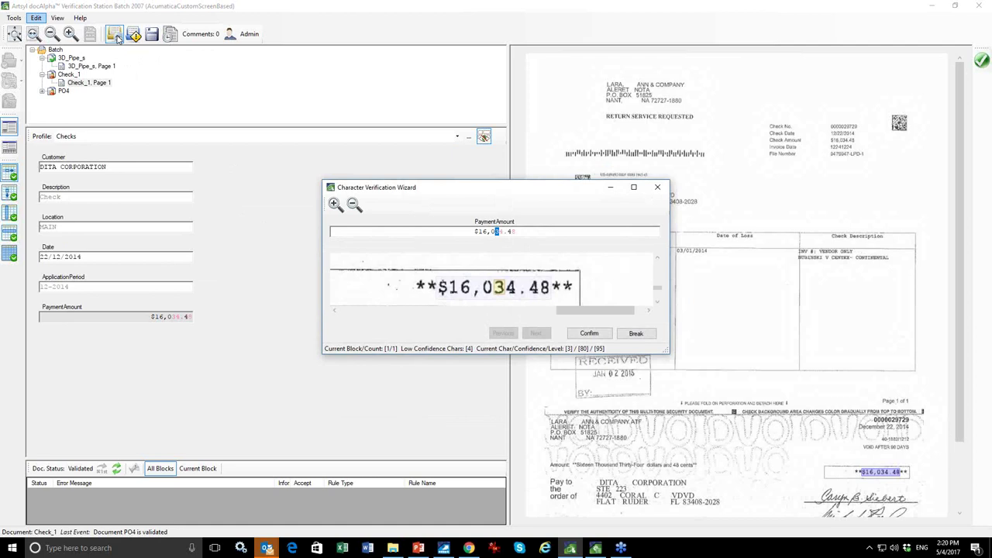
pyautogui.press('Return')
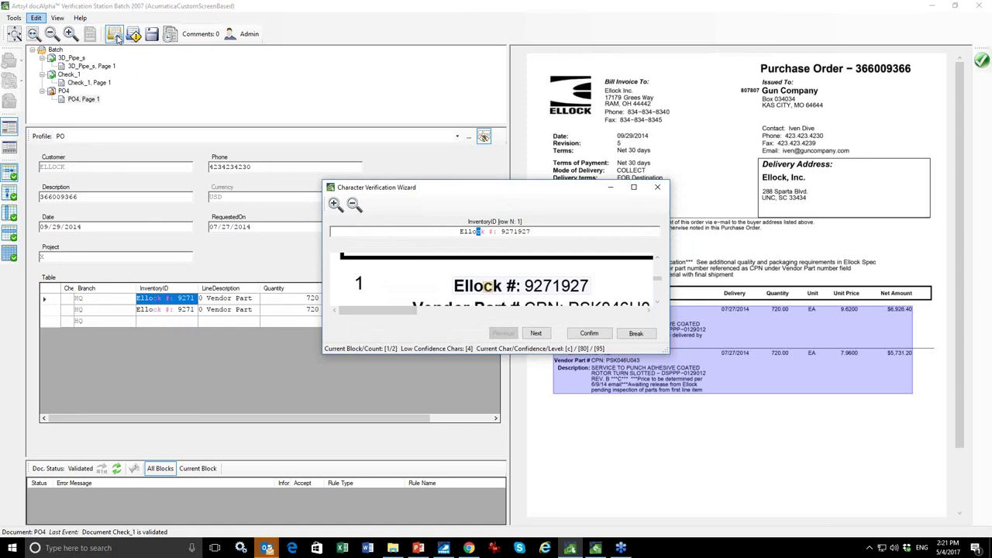
pyautogui.press('Return')
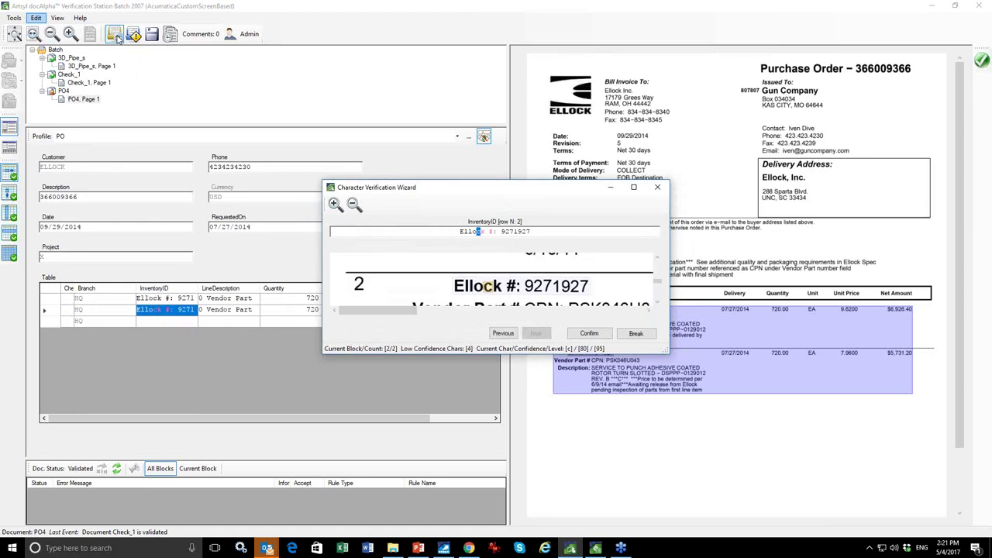
pyautogui.press('Return')
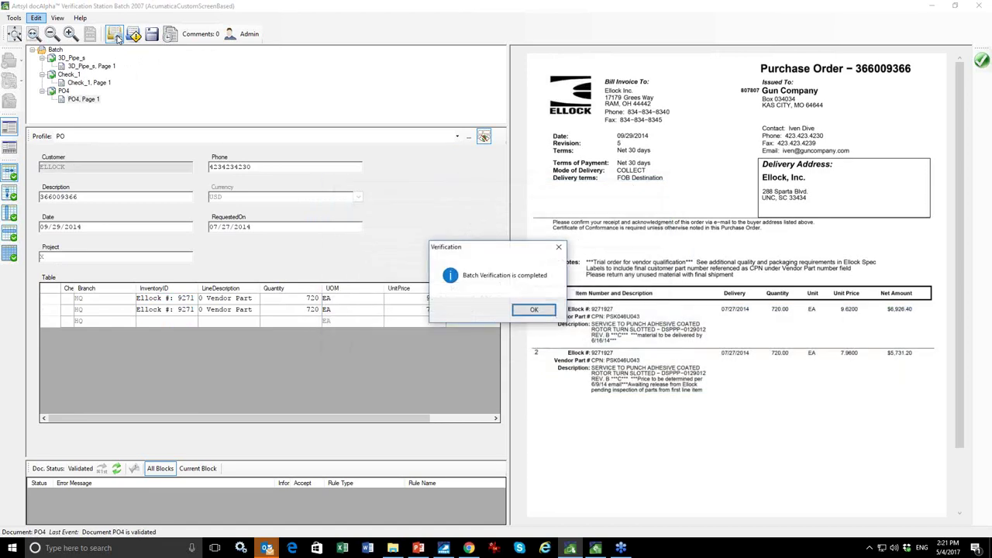
pyautogui.press('Return')
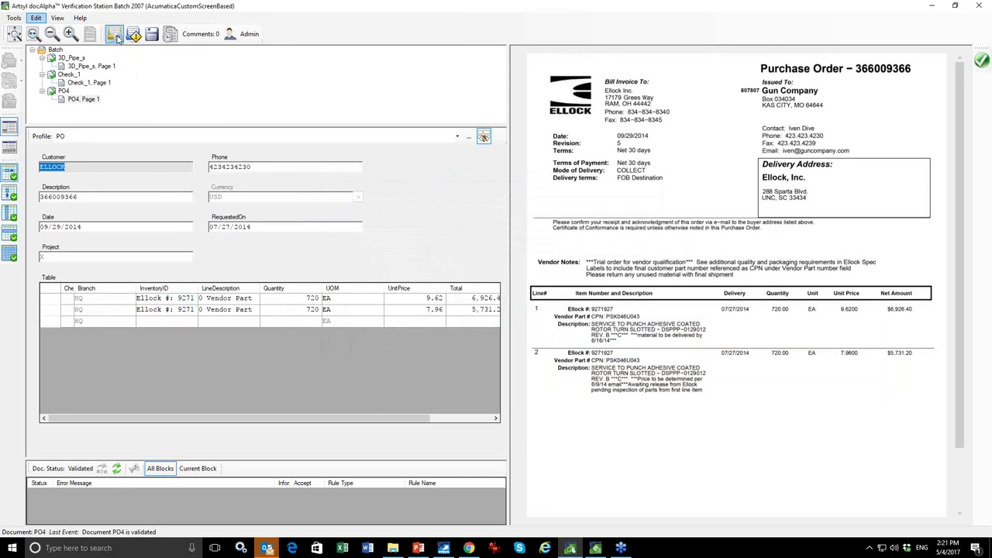
# Check the 3D_Pipe_s invoice's line items against the scan, covering item number, description, quantity, price, total and branch.
pyautogui.click(66, 58)
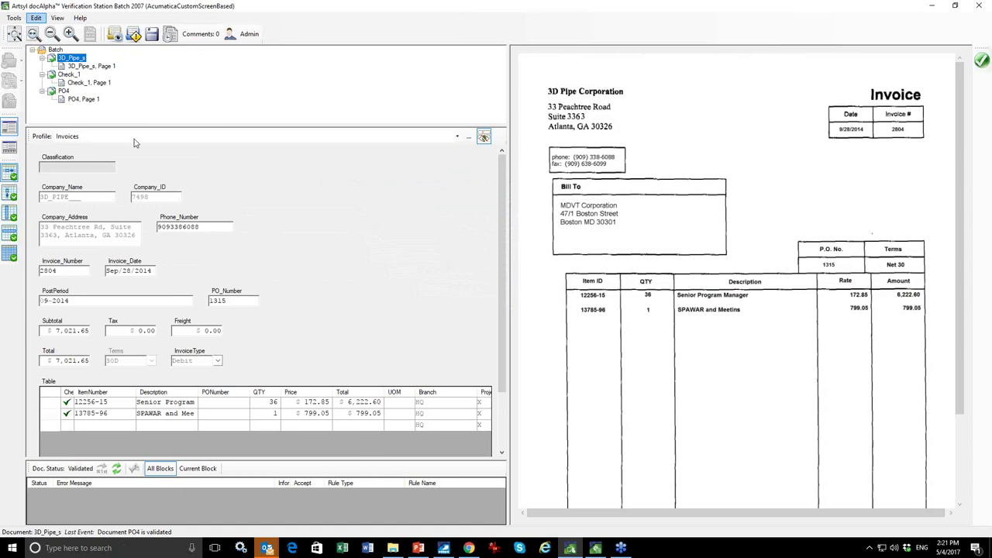
pyautogui.click(113, 417)
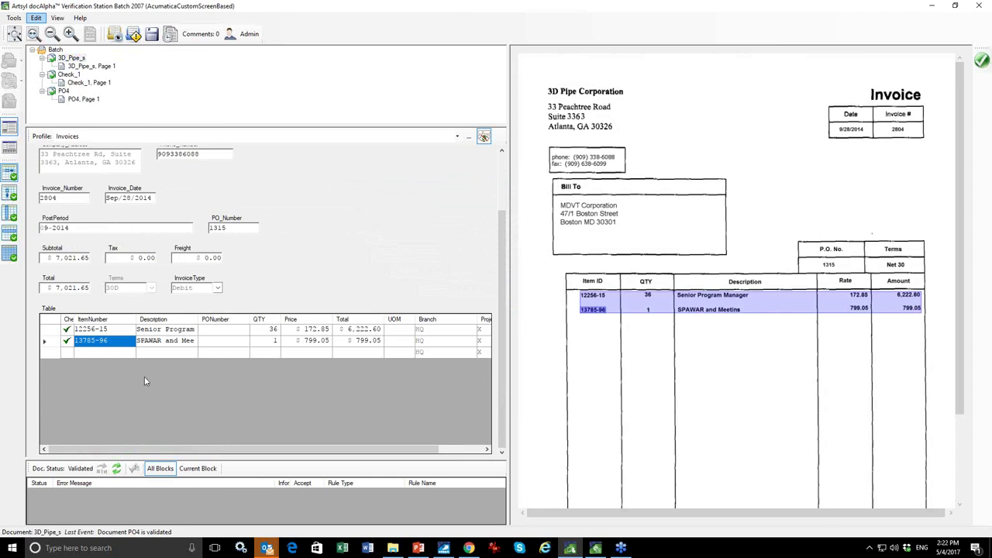
pyautogui.click(116, 331)
pyautogui.click(167, 330)
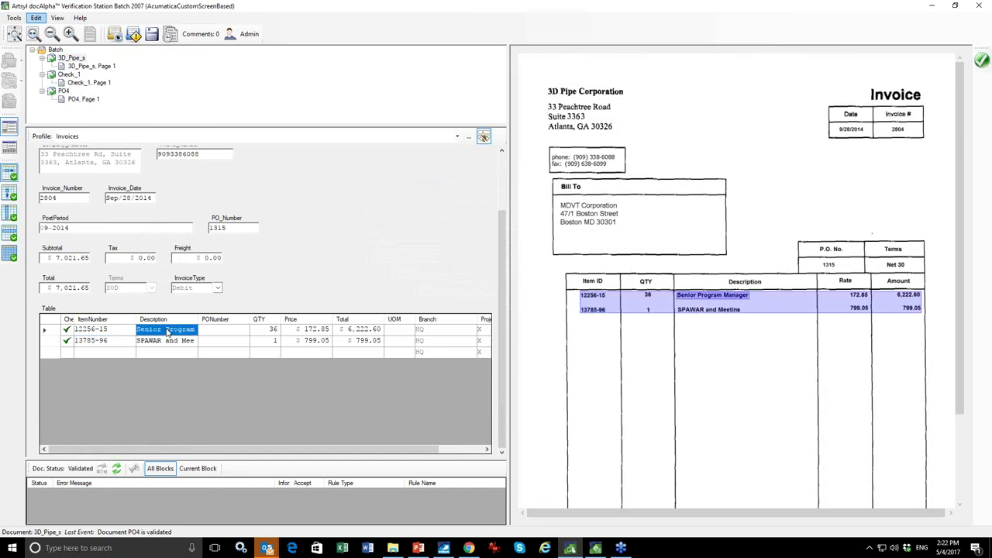
pyautogui.click(273, 331)
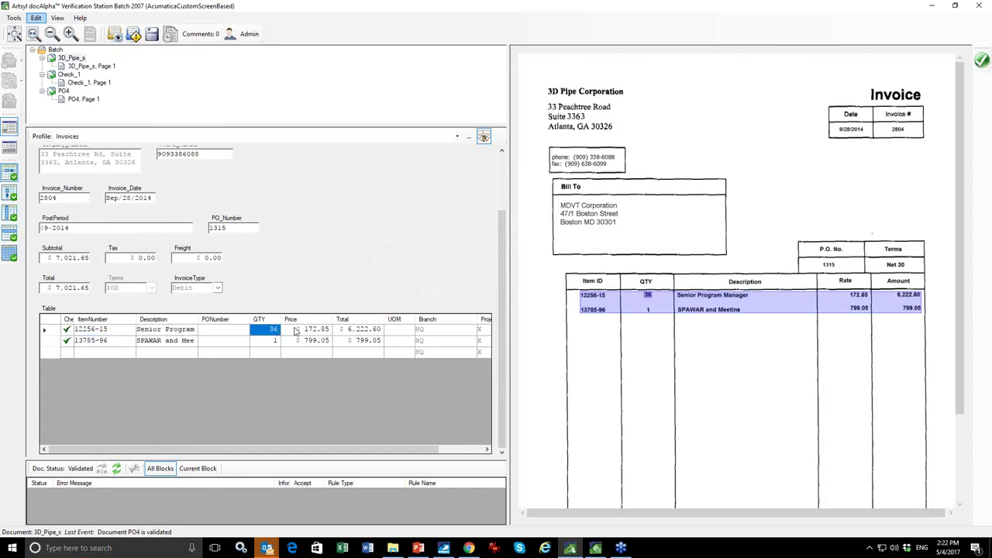
pyautogui.click(299, 331)
pyautogui.click(367, 332)
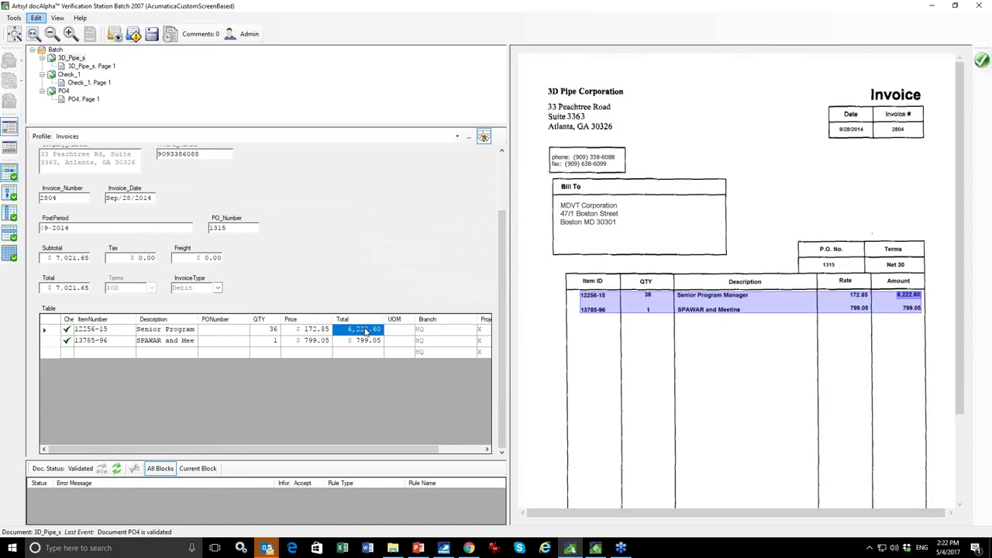
pyautogui.click(455, 332)
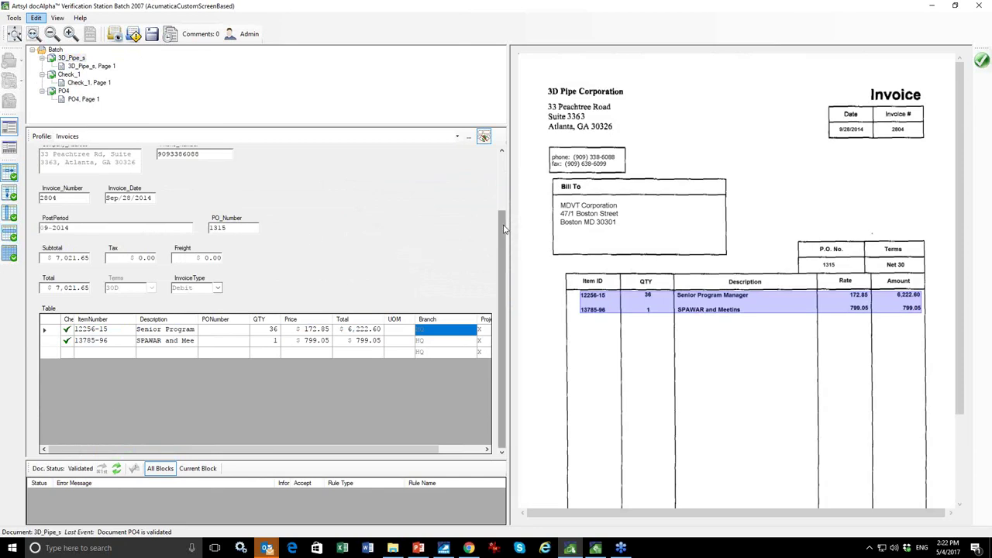
# Inspect the invoice's Company_ID and Phone_Number header fields against the scanned document.
pyautogui.scroll(2, 505, 231)
pyautogui.click(169, 195)
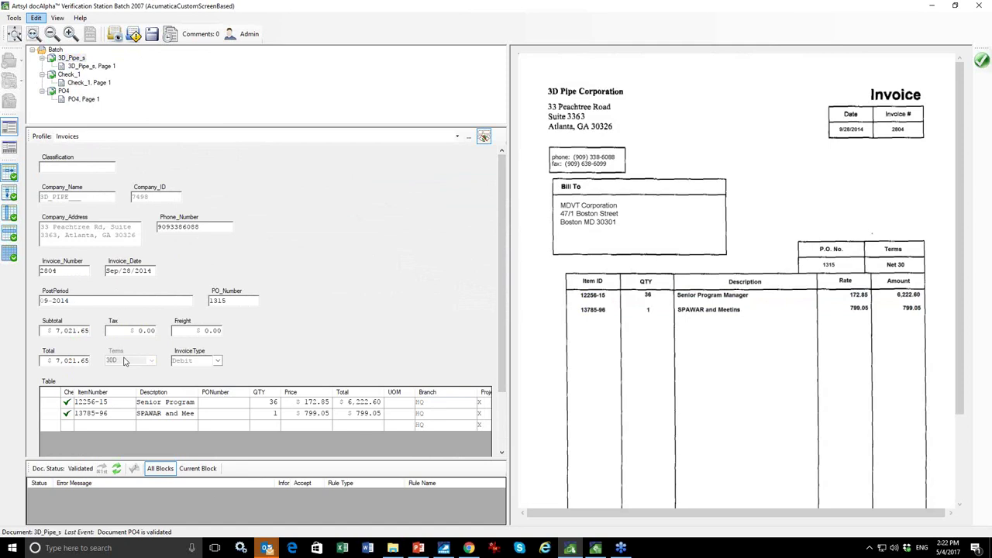
pyautogui.click(212, 225)
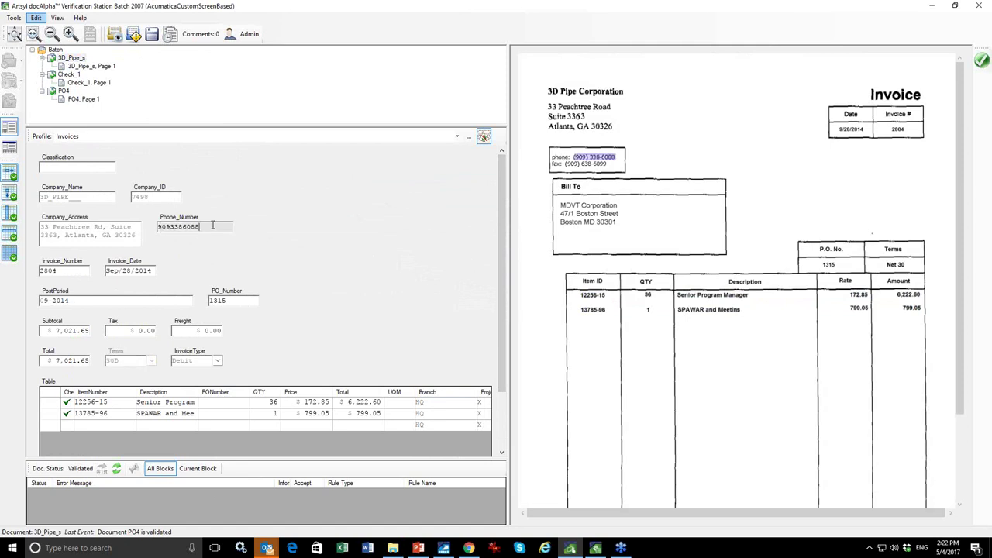
# Check the invoice's Invoice_Number, Invoice_Date, PostPeriod and Total fields against the scanned document.
pyautogui.click(84, 270)
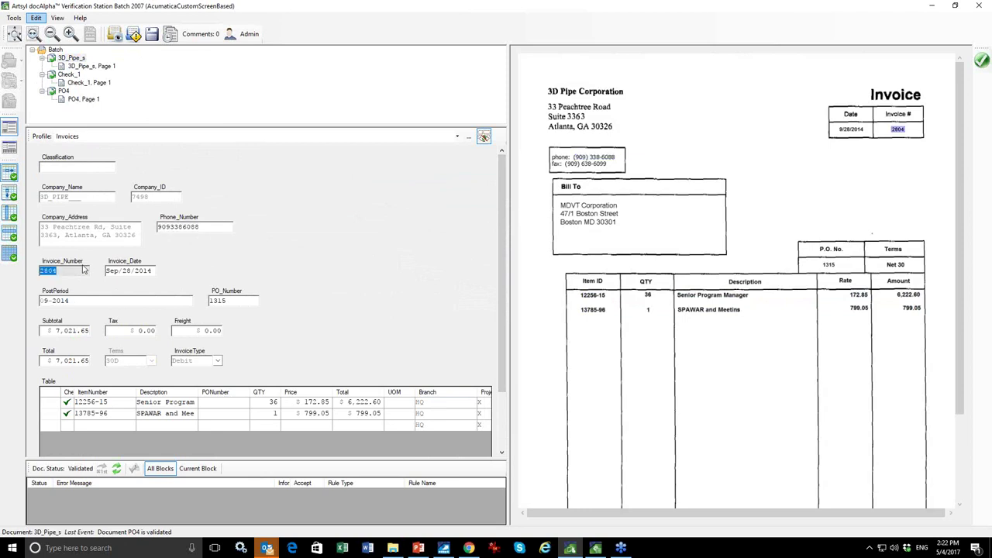
pyautogui.click(154, 270)
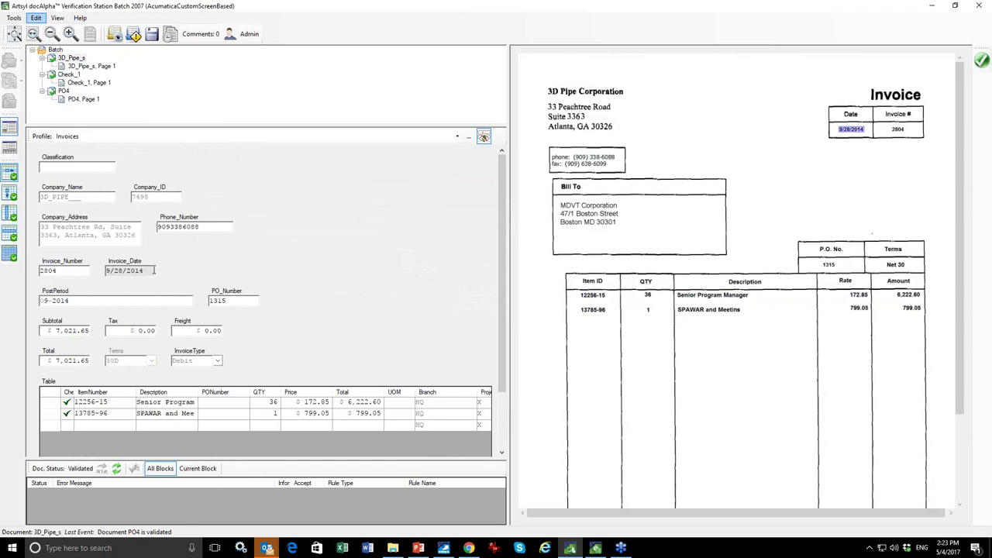
pyautogui.click(138, 298)
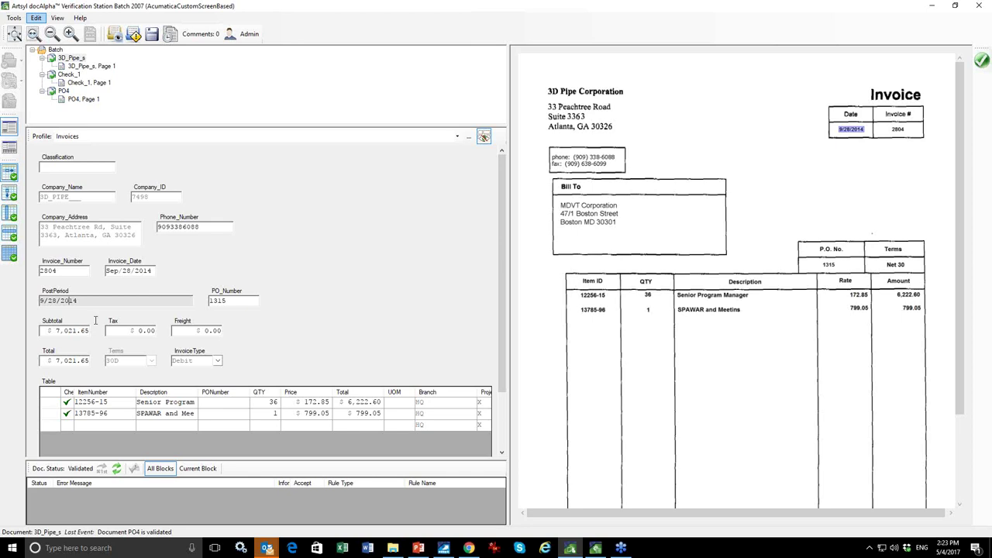
pyautogui.press('Tab')
pyautogui.click(74, 361)
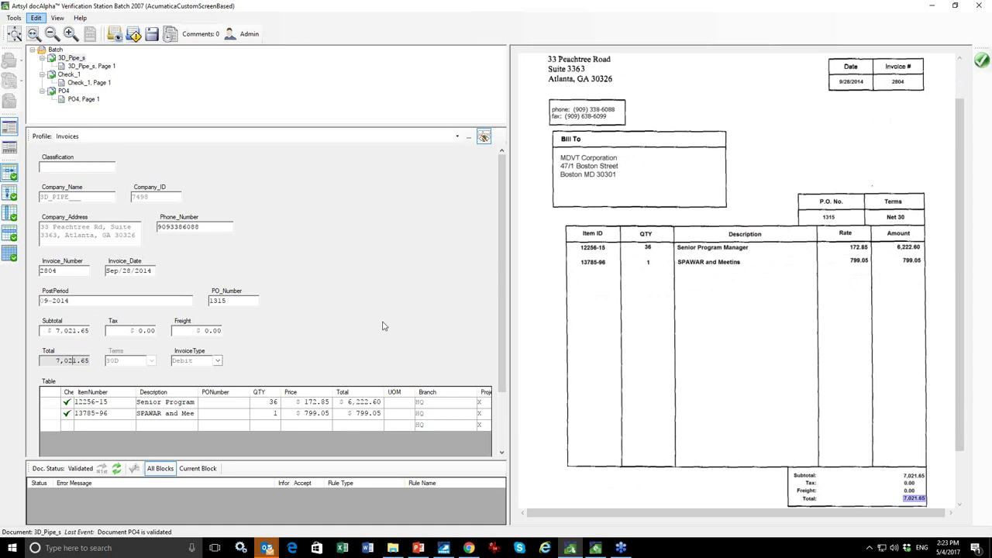
# Change the last digit of the invoice's PO_Number to 8 and commit the field for revalidation.
pyautogui.click(247, 302)
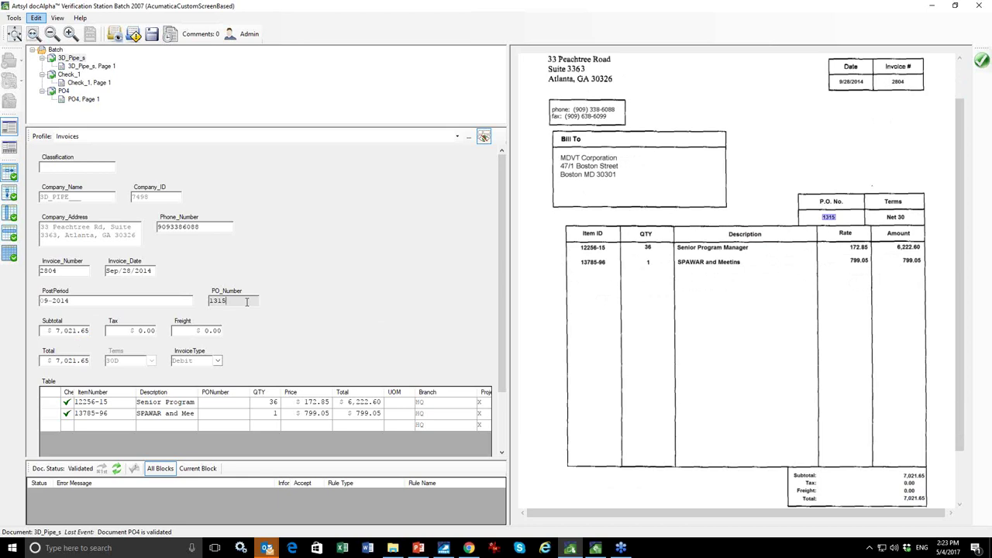
pyautogui.press('BackSpace')
pyautogui.write('8')
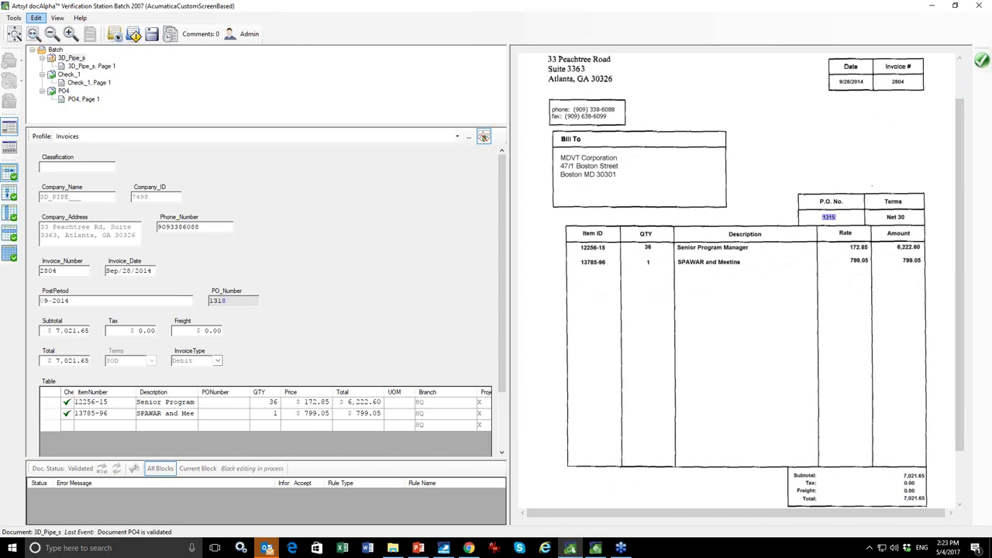
pyautogui.click(72, 331)
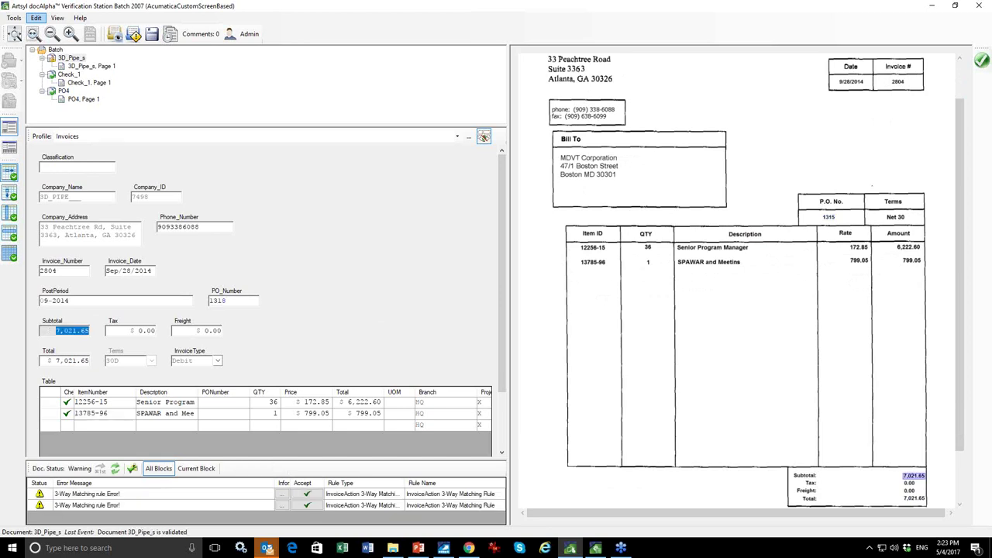
# Read the additional information of the first 3-Way Matching rule error and restore the PO_Number to the number on the scan.
pyautogui.click(132, 495)
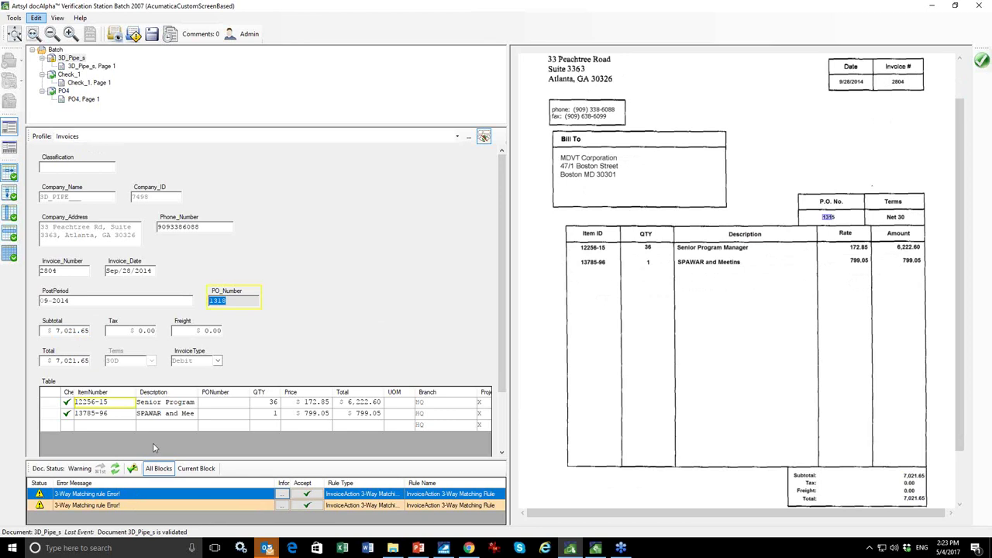
pyautogui.click(282, 495)
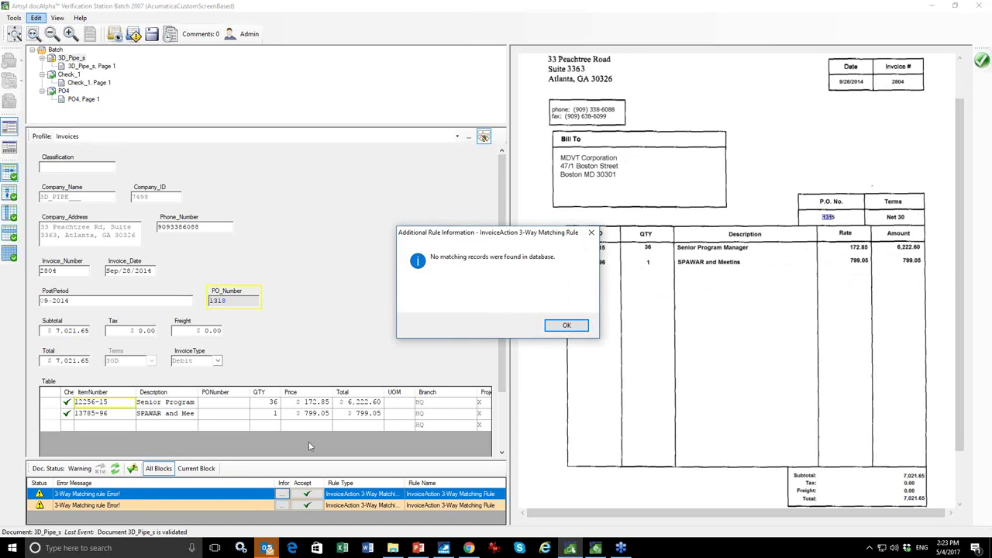
pyautogui.click(567, 326)
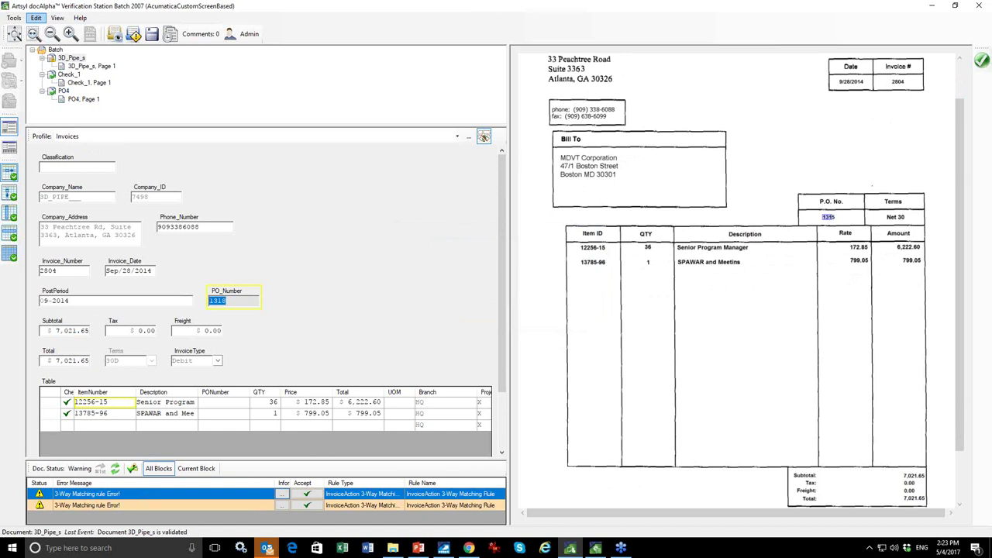
pyautogui.write('1315')
pyautogui.press('Return')
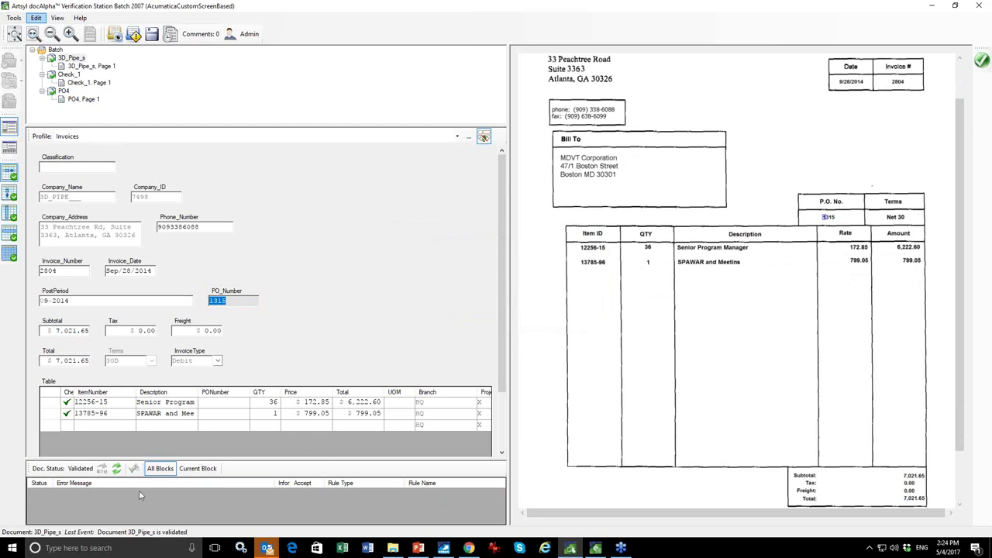
# Set the quantity of the Senior Program Manager line item (12256-15) to 35.
pyautogui.click(279, 403)
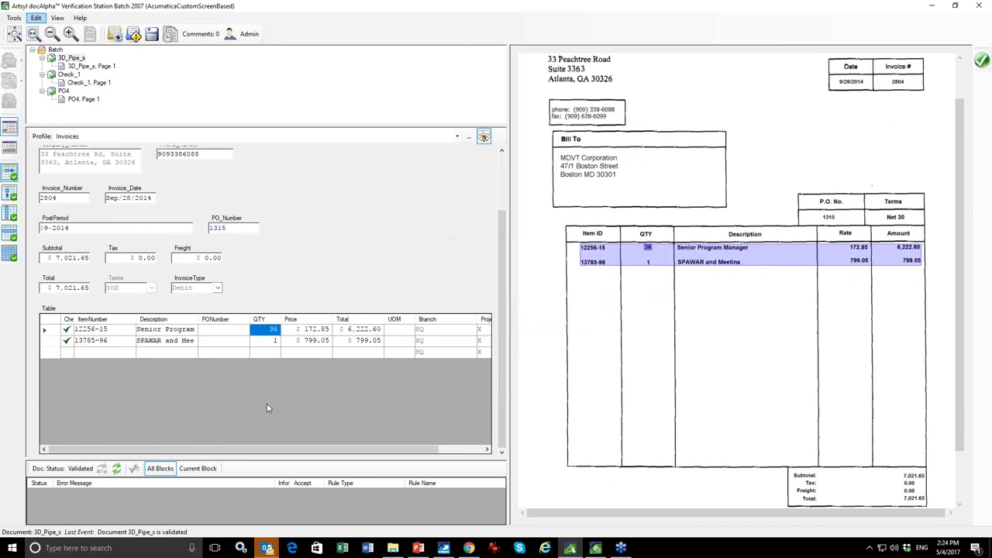
pyautogui.write('35')
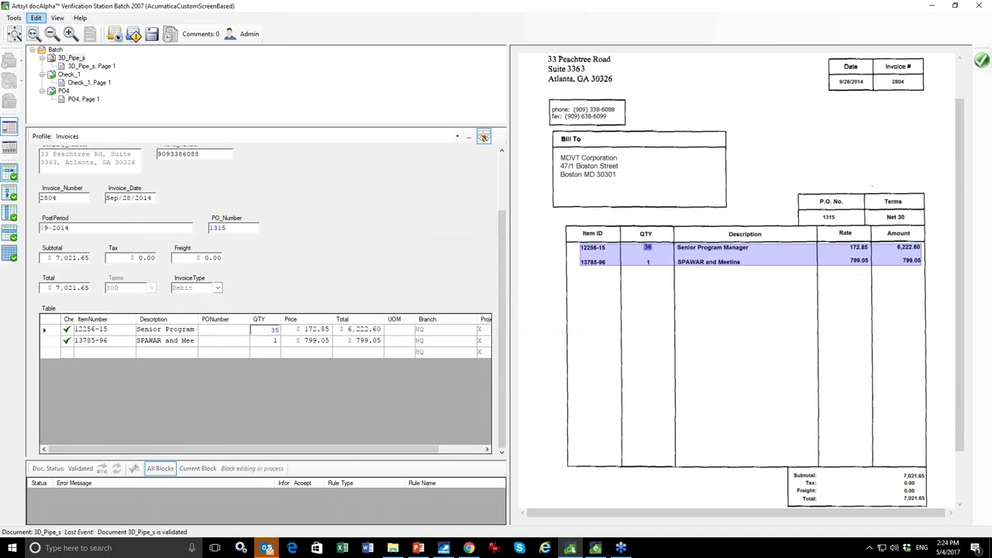
pyautogui.press('Tab')
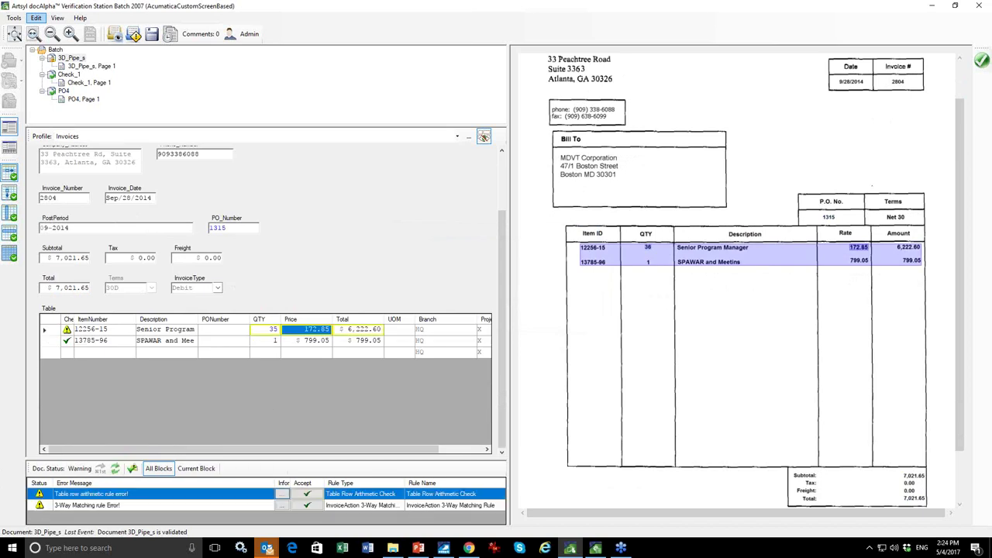
# Read the additional information of the 3-Way Matching rule error and the Table Row Arithmetic Check error.
pyautogui.click(283, 506)
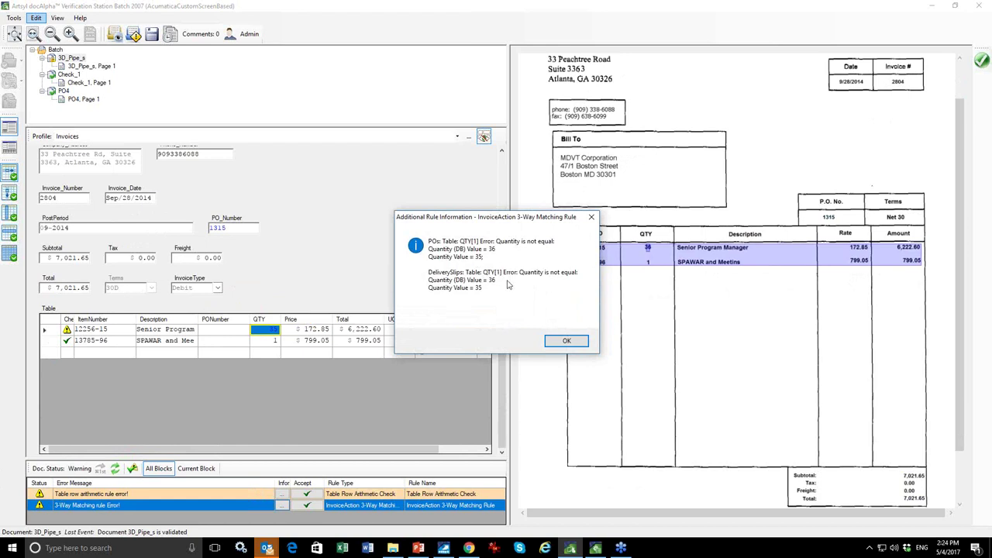
pyautogui.click(567, 342)
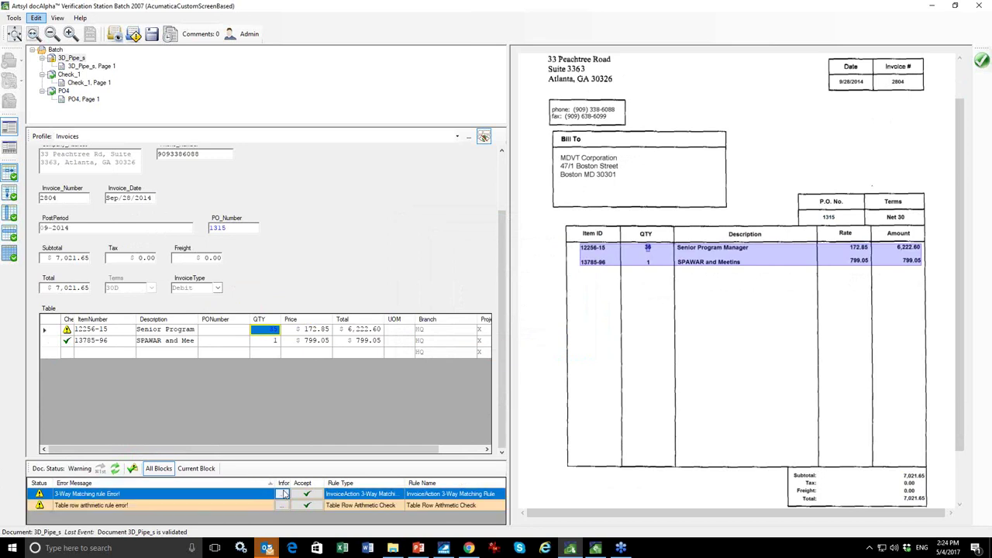
pyautogui.click(283, 494)
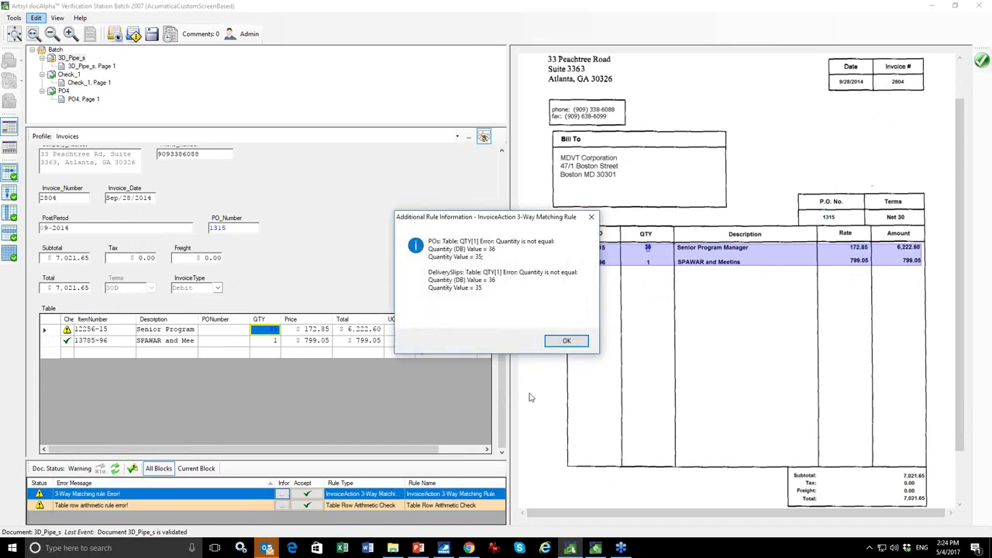
pyautogui.click(568, 342)
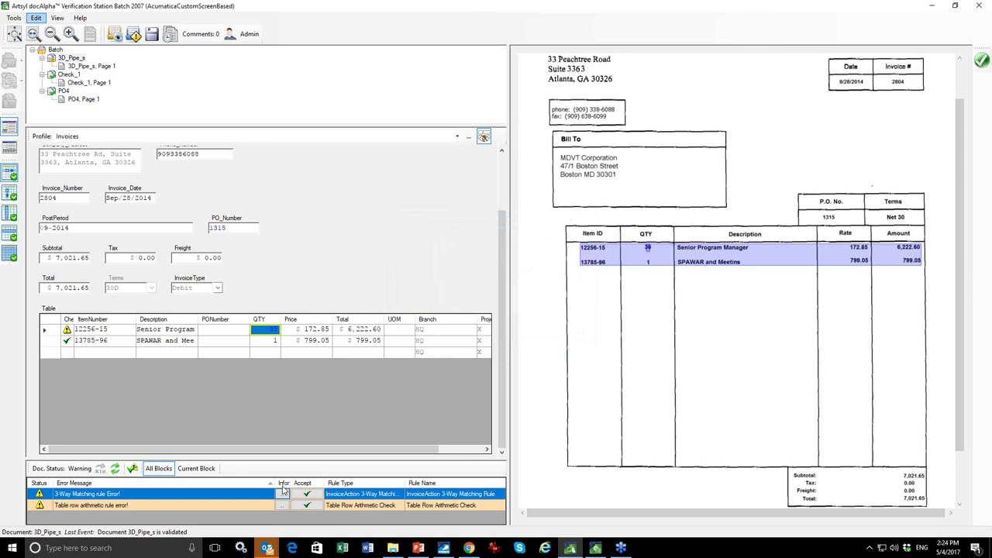
pyautogui.click(282, 505)
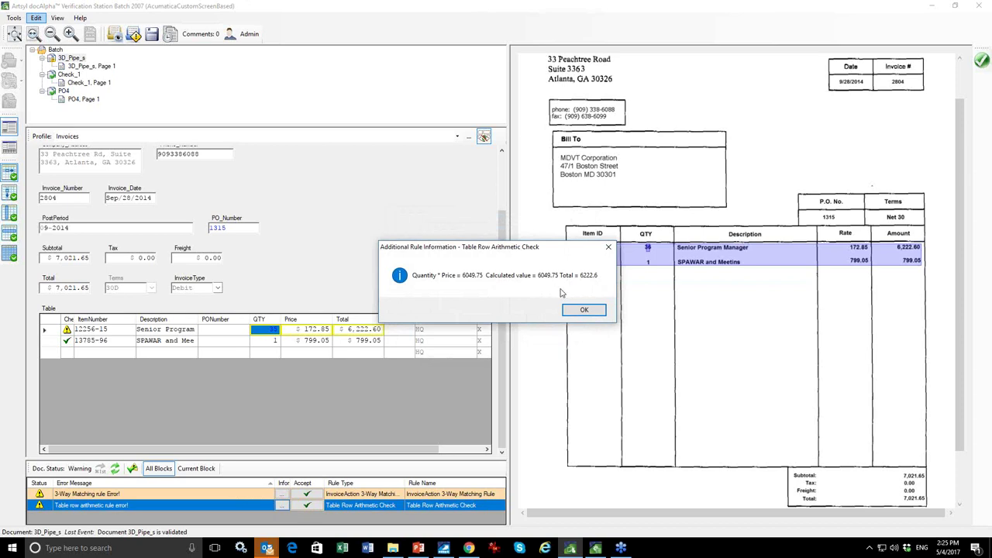
pyautogui.click(582, 310)
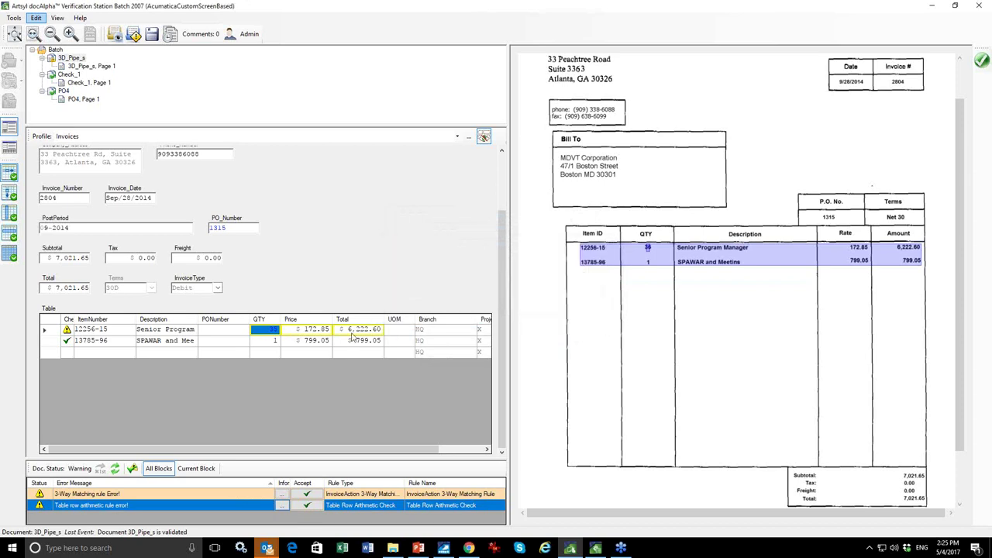
# Set the quantity of line item 12256-15 back to 36.
pyautogui.click(270, 331)
pyautogui.write('36')
pyautogui.press('Return')
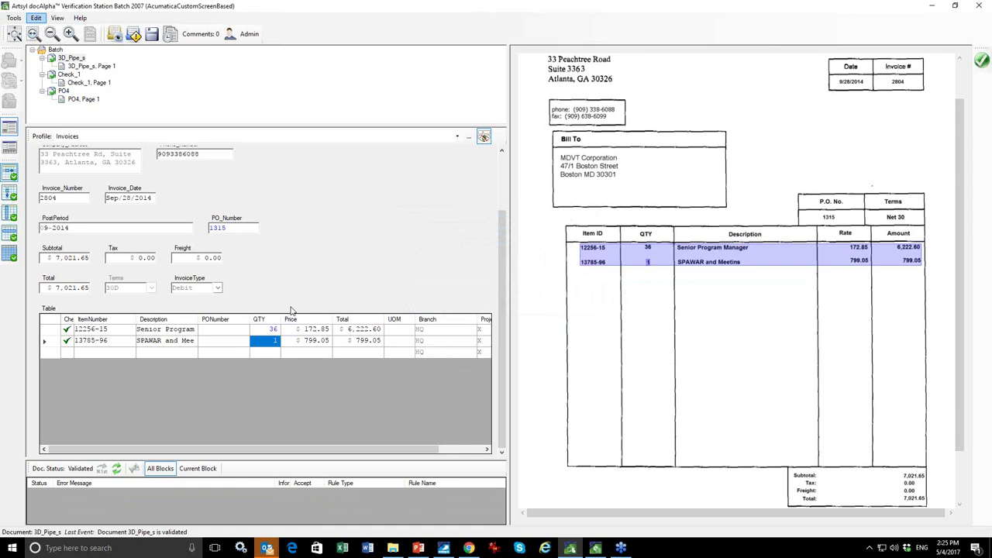
# Set the invoice's Tax to 10 and read the additional information of the Field Sum Rule error.
pyautogui.click(127, 260)
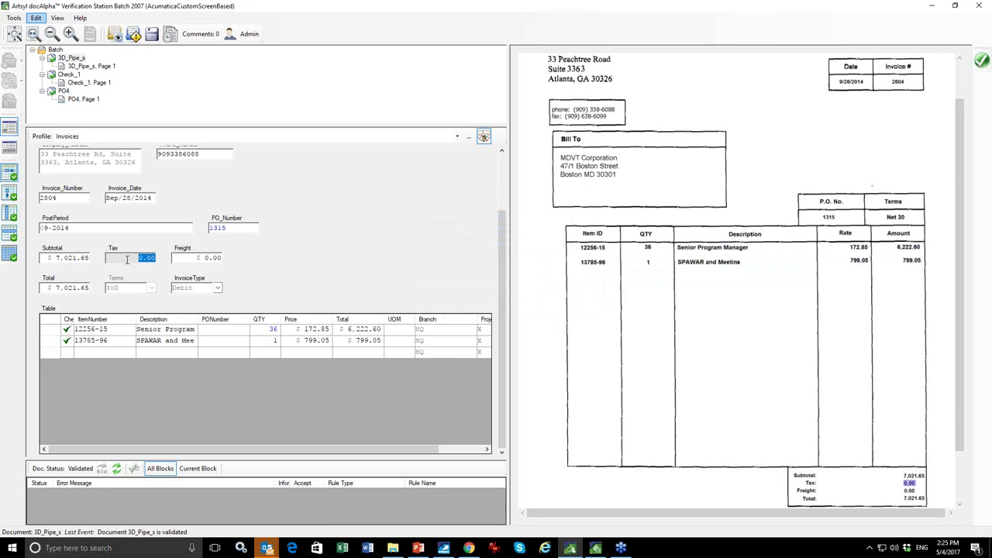
pyautogui.write('10')
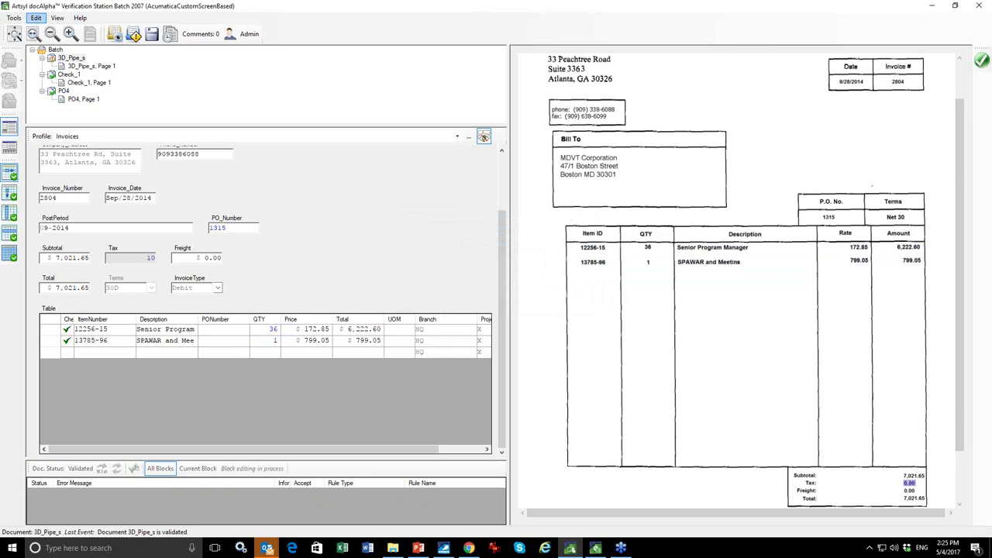
pyautogui.press('Tab')
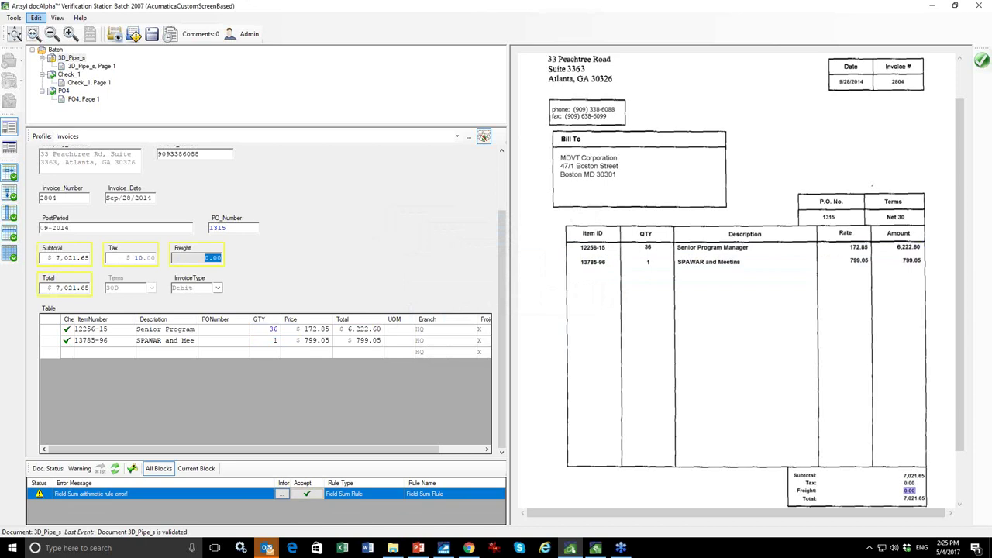
pyautogui.click(284, 496)
pyautogui.click(284, 496)
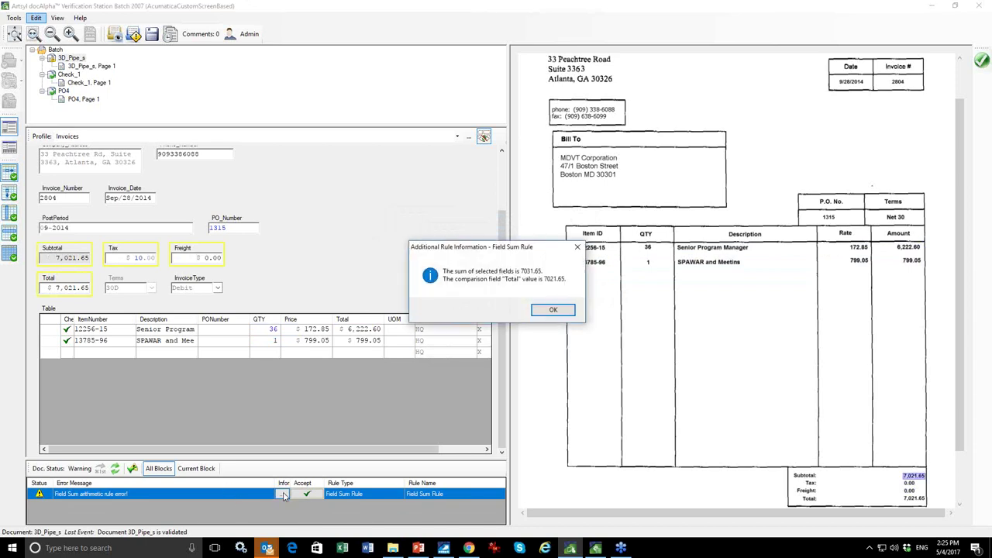
pyautogui.click(555, 310)
# Set the invoice's Tax back to 0.
pyautogui.click(122, 260)
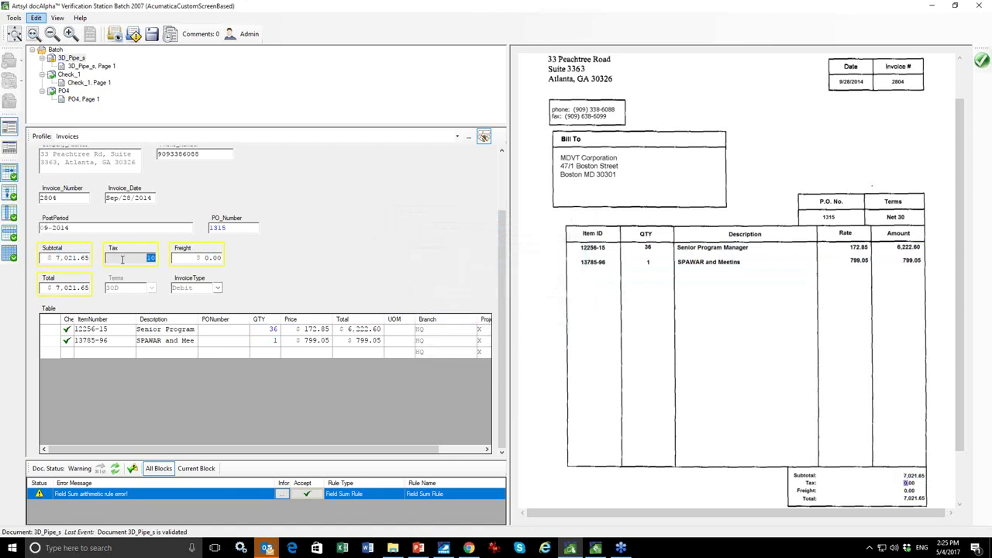
pyautogui.write('0')
pyautogui.press('Tab')
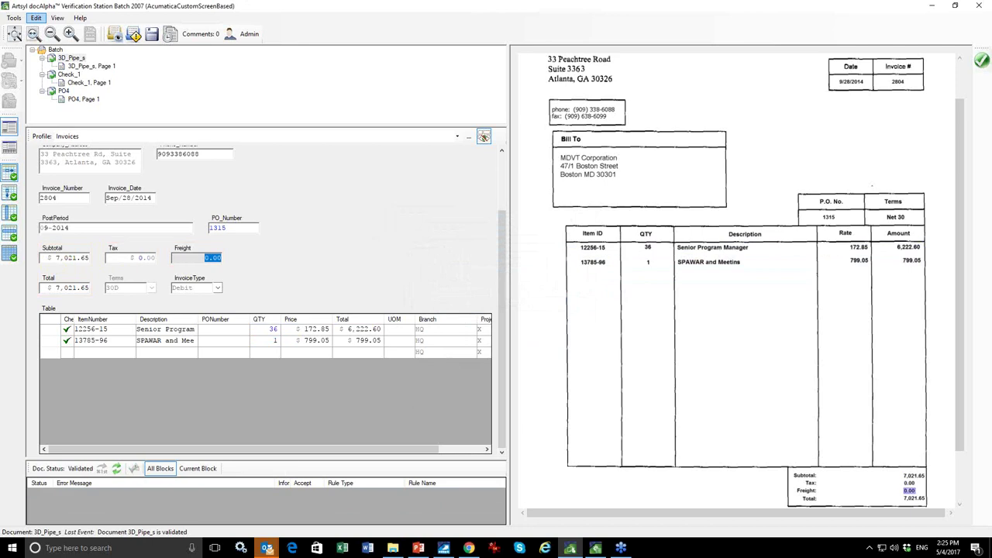
# Inspect the Check_1 document's PaymentAmount, ApplicationPeriod and Customer fields against the scanned check.
pyautogui.click(69, 74)
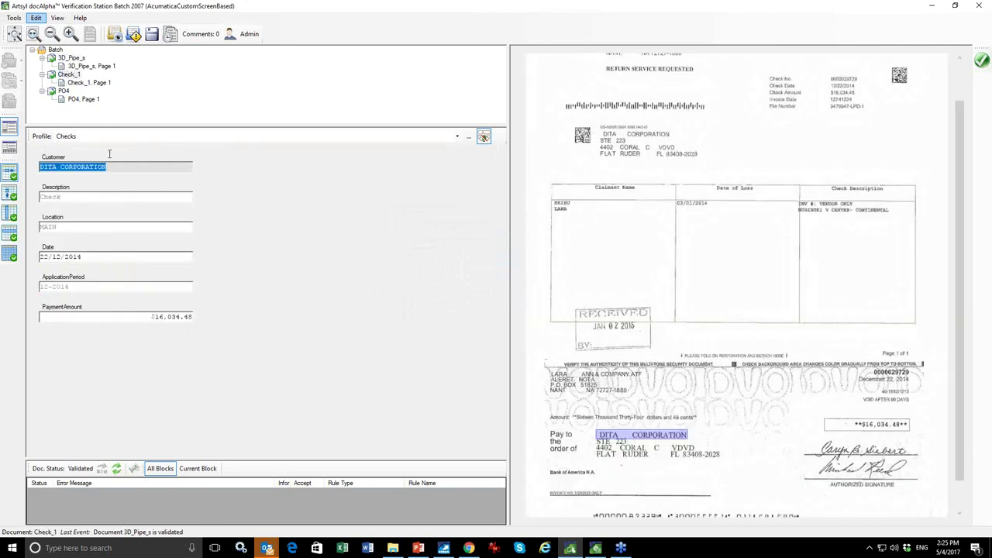
pyautogui.click(114, 318)
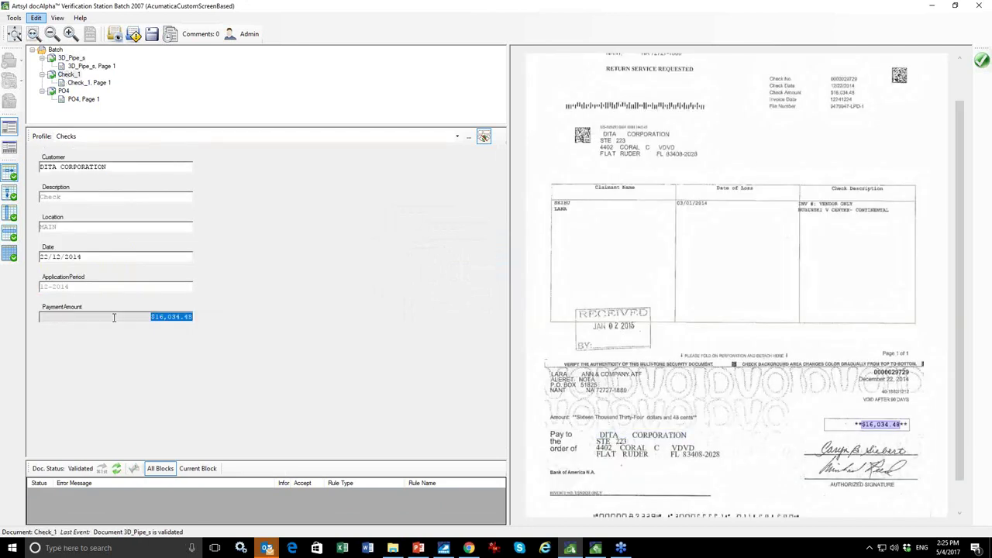
pyautogui.click(109, 287)
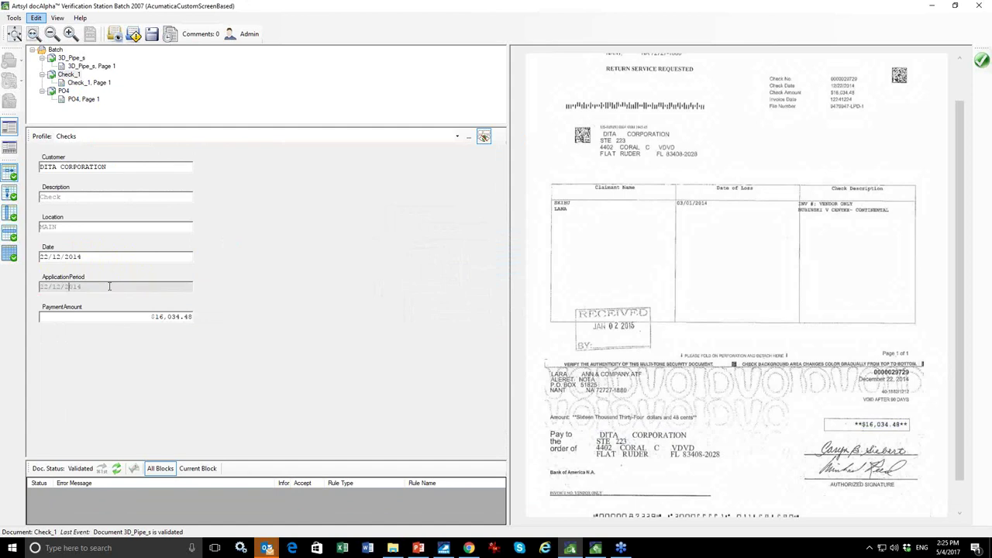
pyautogui.click(91, 167)
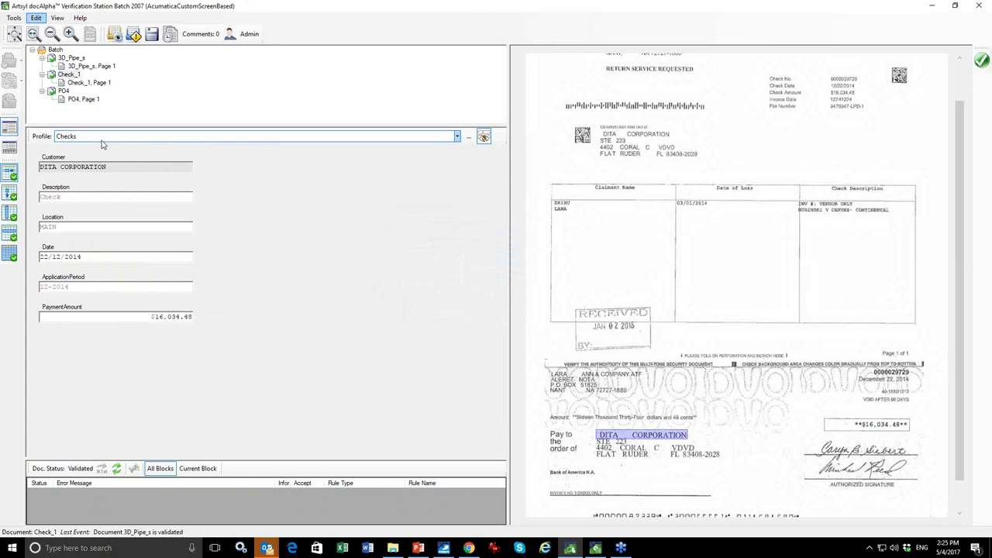
# Inspect the PO4 purchase order's second-row InventoryID and its Date, Description and Phone fields against the scan.
pyautogui.click(63, 92)
pyautogui.click(156, 310)
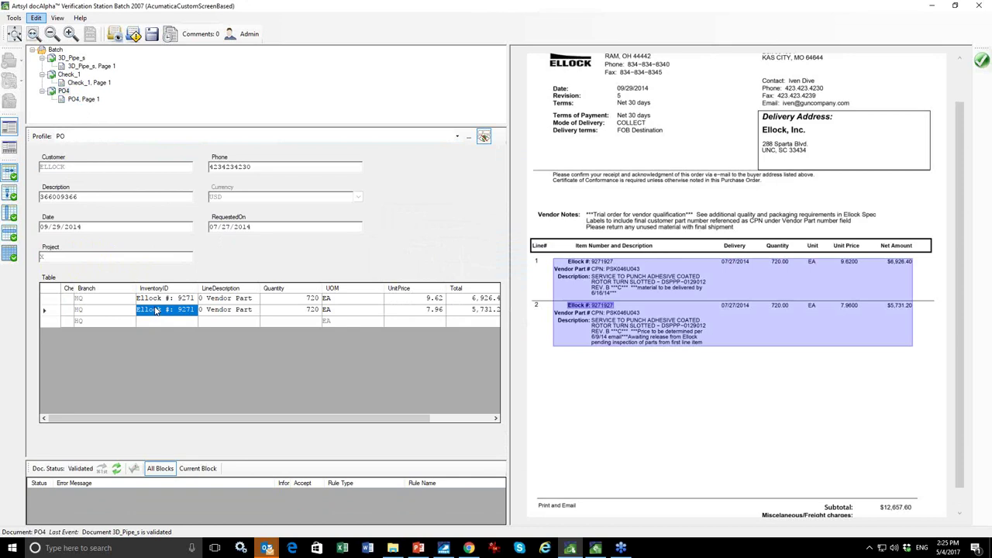
pyautogui.click(132, 227)
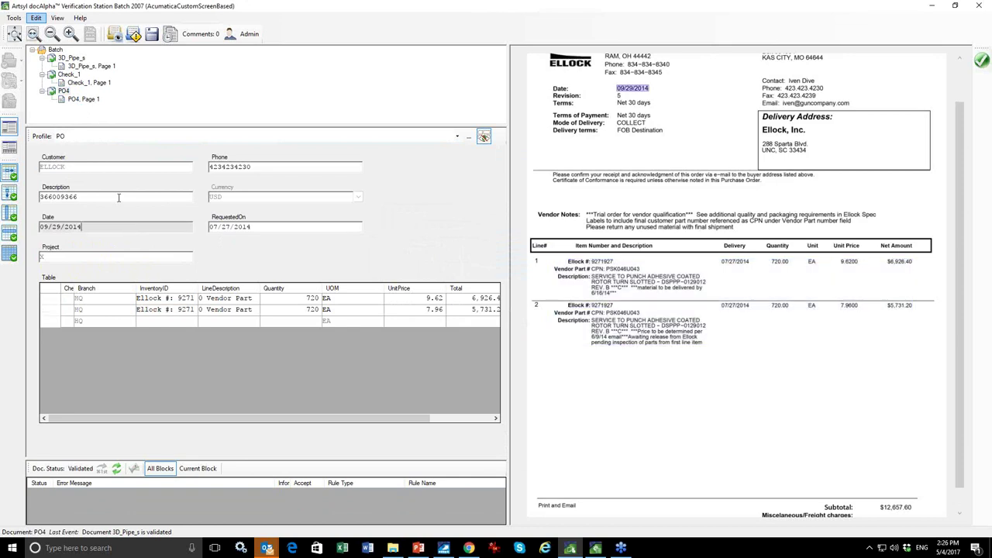
pyautogui.click(118, 196)
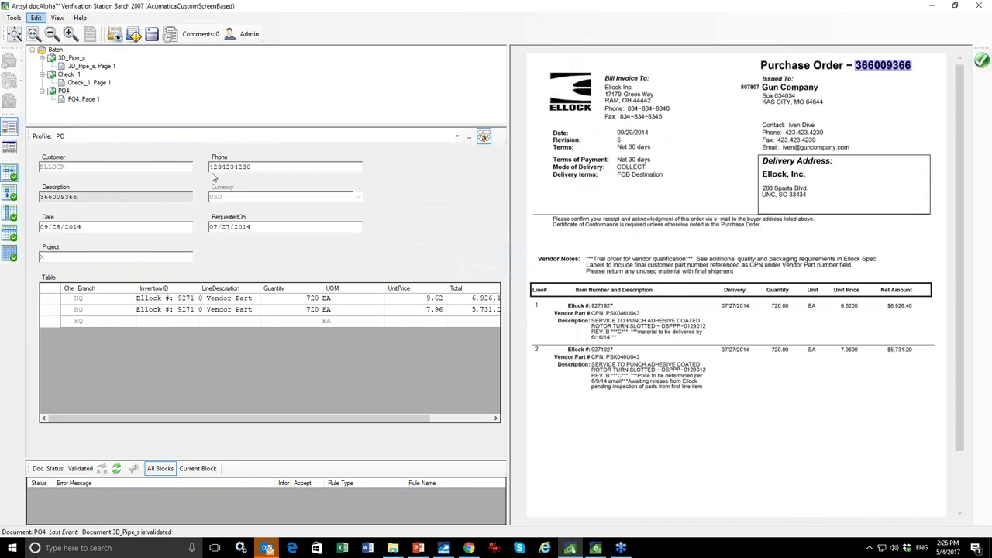
pyautogui.click(267, 169)
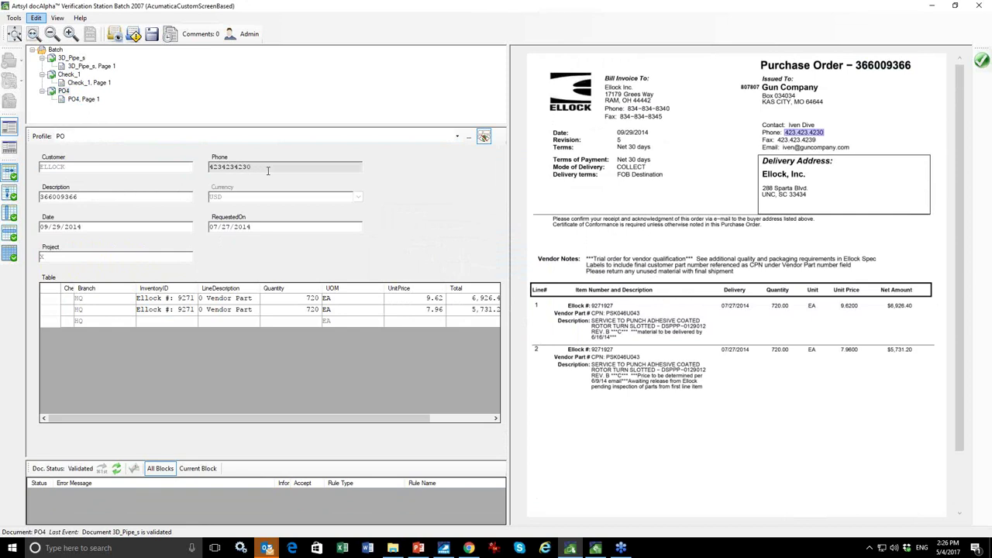
# Clear the PO4 purchase order's Phone field and read the additional information of the resulting Validation data against DB warning.
pyautogui.doubleClick(267, 169)
pyautogui.press('Delete')
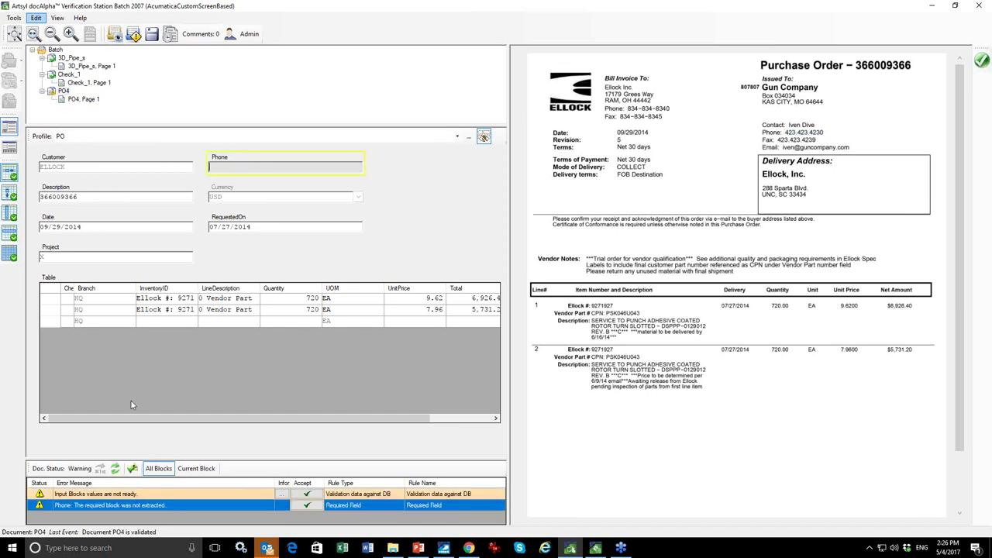
pyautogui.click(283, 496)
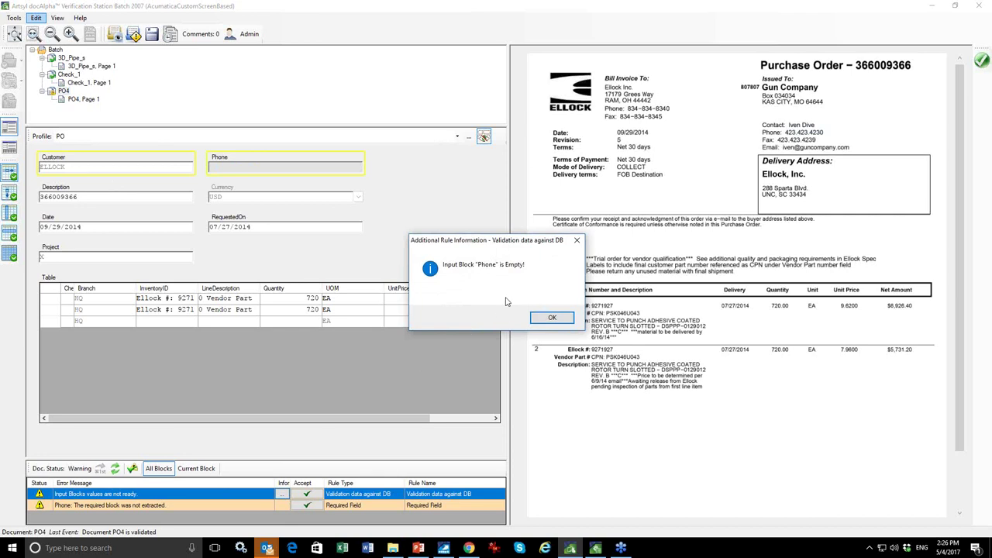
pyautogui.click(550, 319)
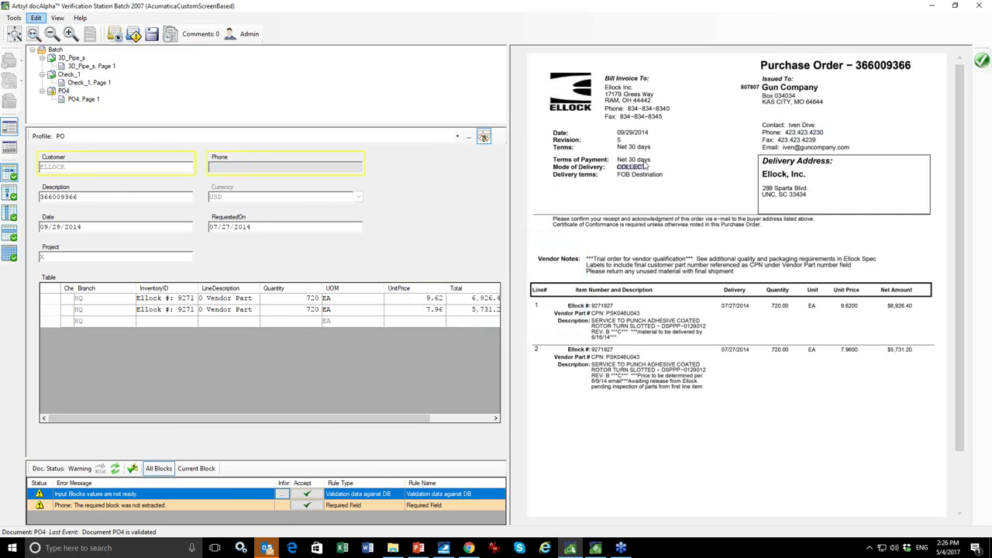
# Capture the Phone field's value from the phone number under Bill Invoice To on the scanned purchase order.
pyautogui.moveTo(628, 106); pyautogui.dragTo(650, 114)
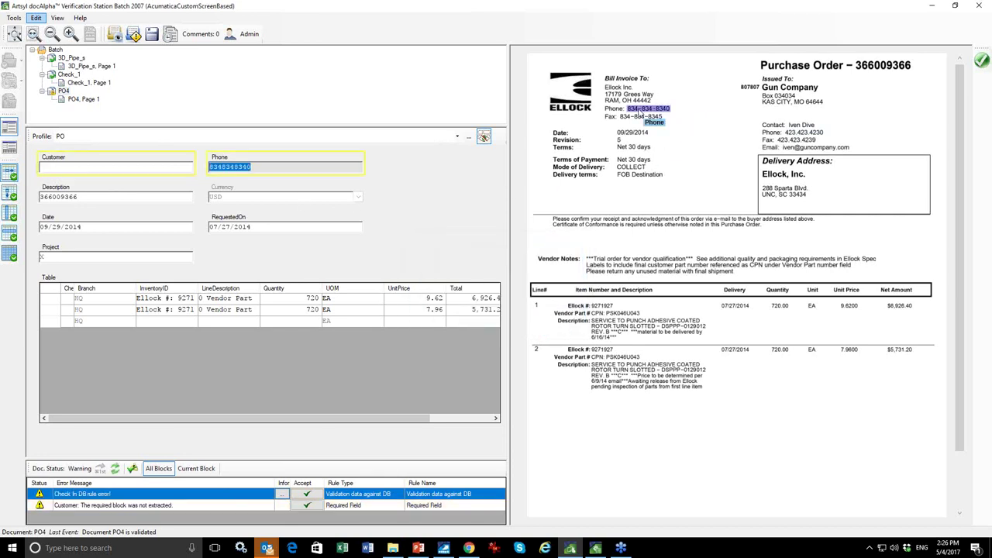
pyautogui.moveTo(620, 113); pyautogui.dragTo(663, 120)
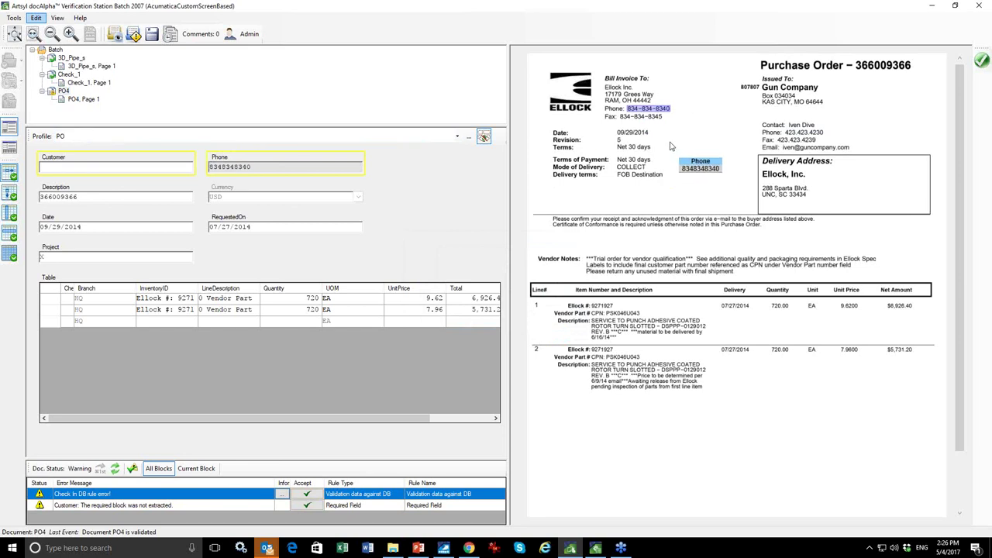
pyautogui.press('Escape')
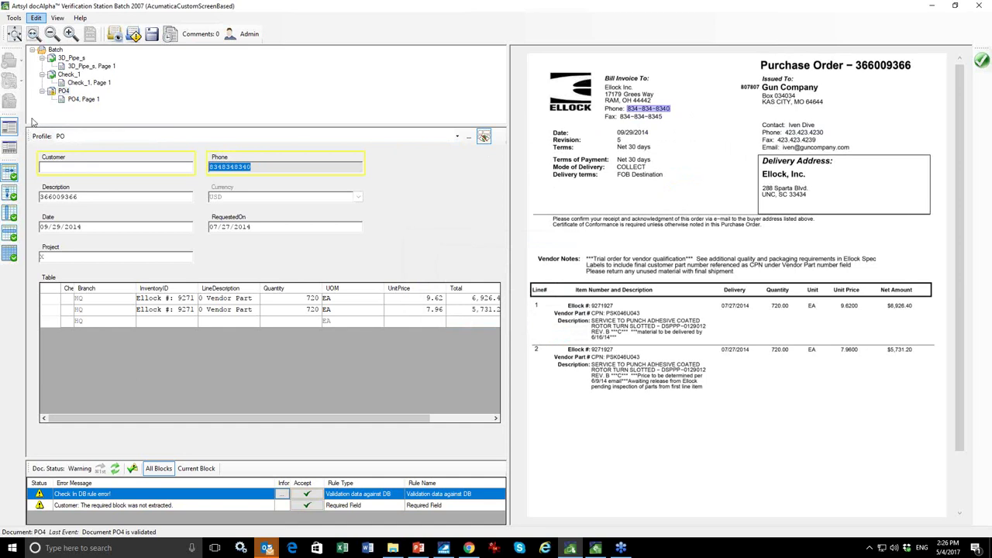
# Escalate the PO4 document to another user instead of Admin, with the comment "dfqro".
pyautogui.rightClick(63, 92)
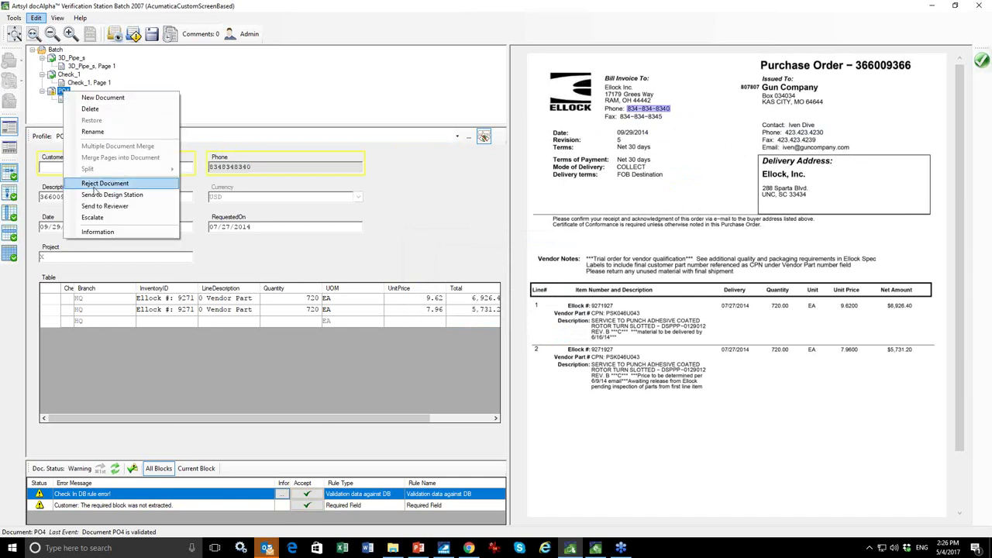
pyautogui.click(93, 217)
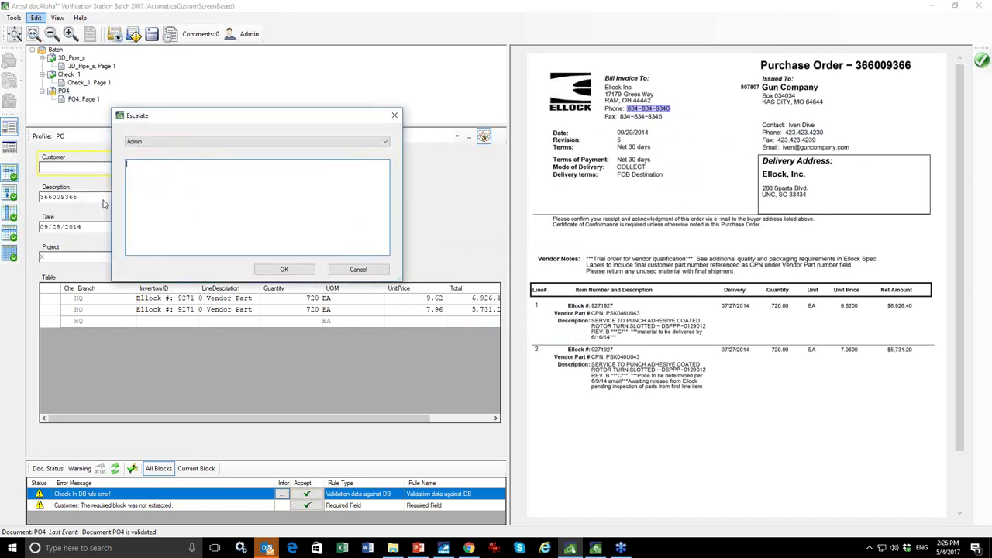
pyautogui.click(149, 142)
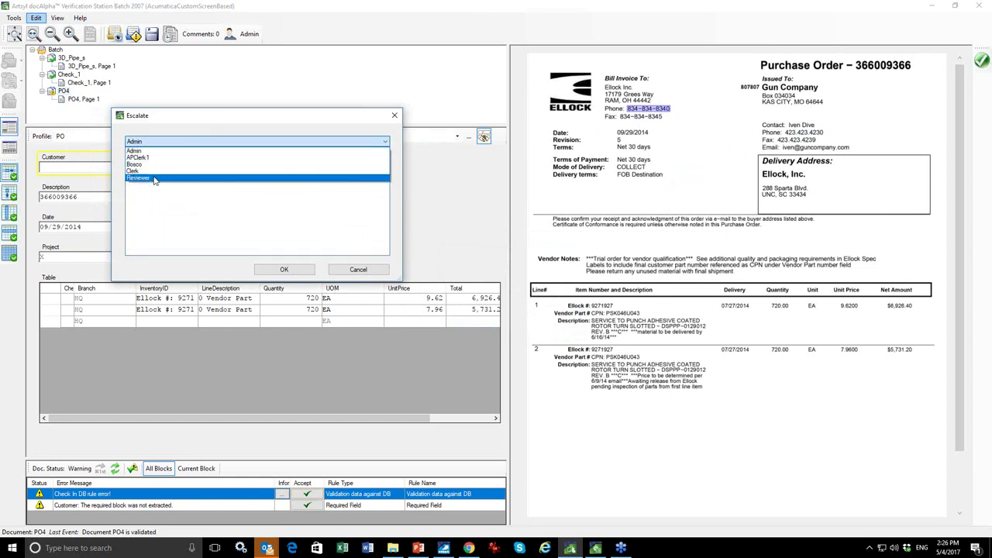
pyautogui.click(152, 165)
pyautogui.click(151, 168)
pyautogui.write('dfqro')
pyautogui.click(273, 269)
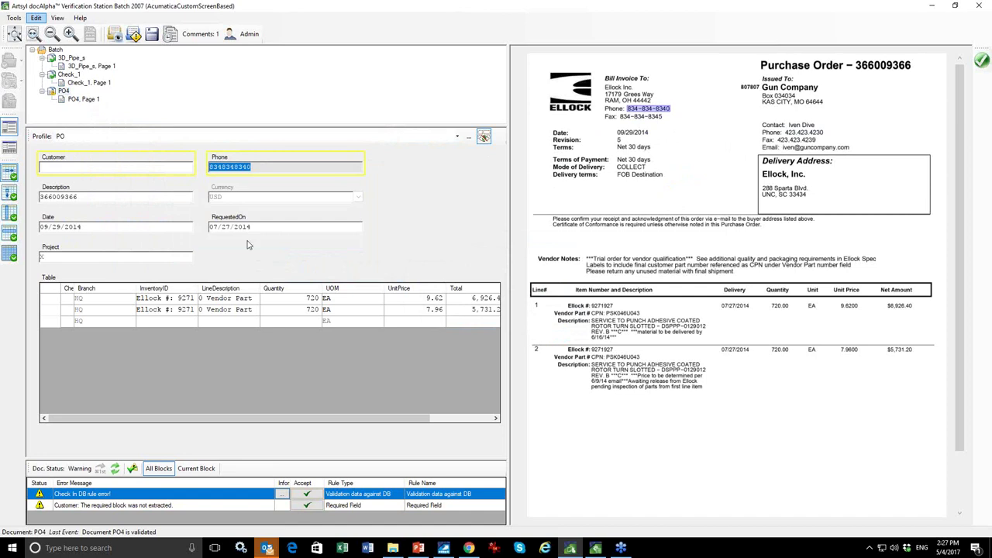
# Reject the PO4 document and complete the verification of the batch.
pyautogui.rightClick(50, 91)
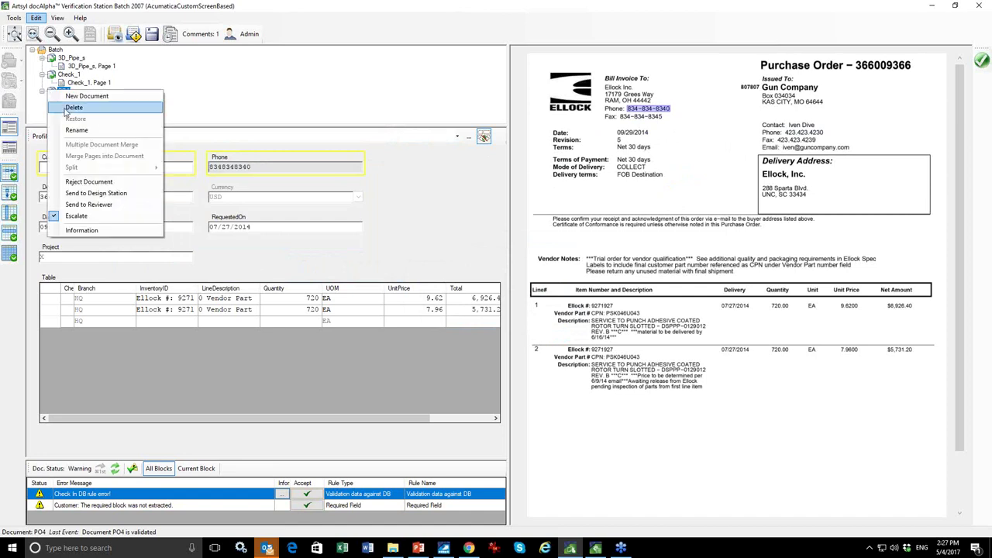
pyautogui.click(85, 184)
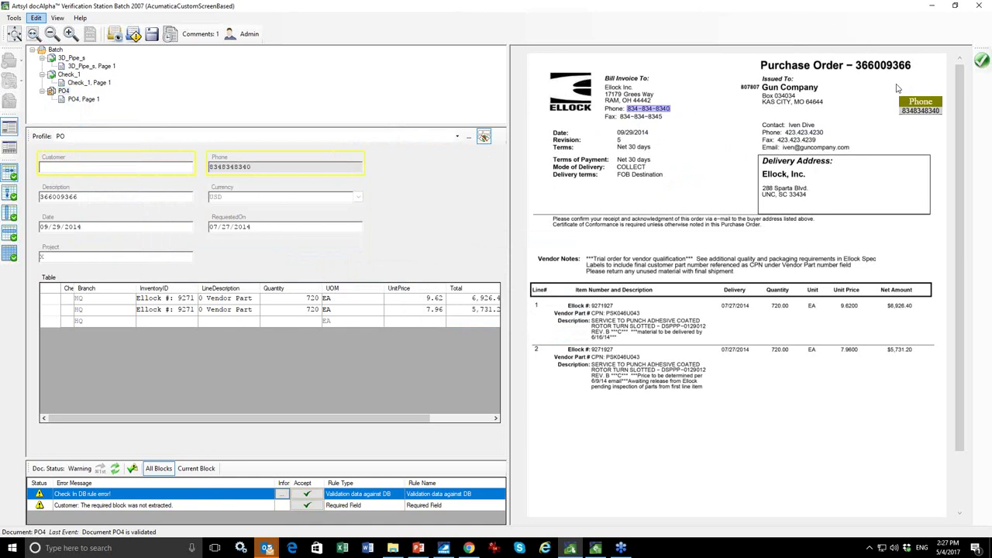
pyautogui.click(982, 62)
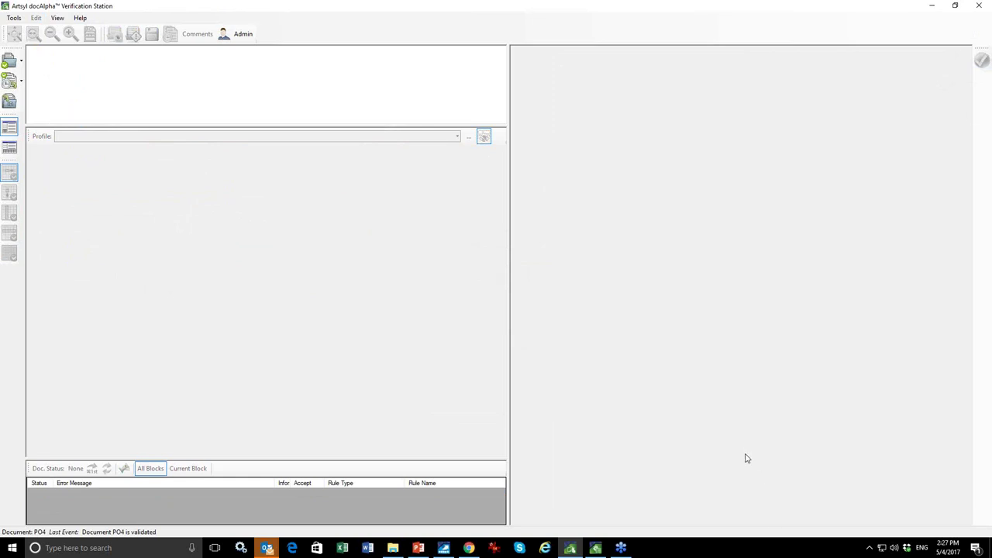
# Switch to Acumatica in Chrome and sign in to the Artsyl company with the account username and the prefilled password.
pyautogui.click(470, 549)
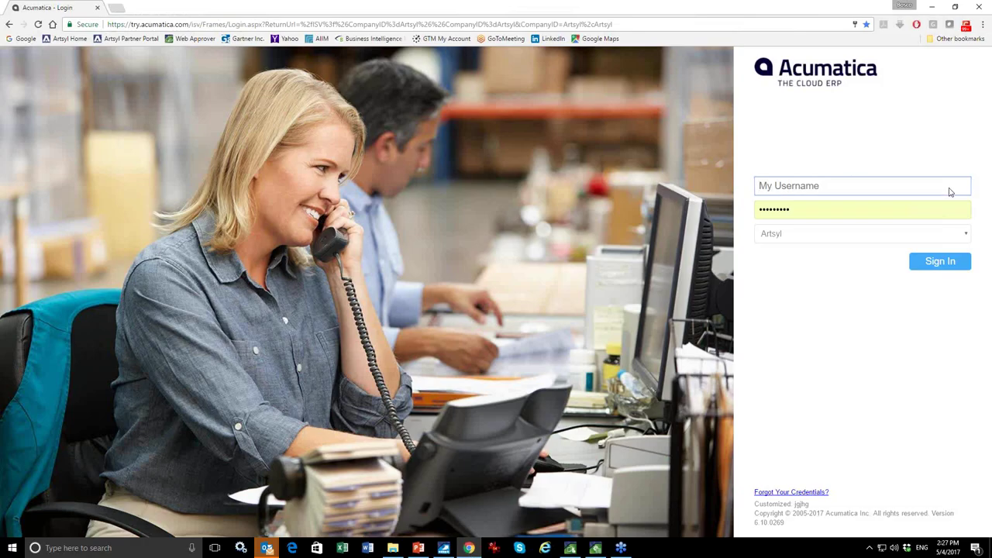
pyautogui.click(837, 185)
pyautogui.write('uSER785')
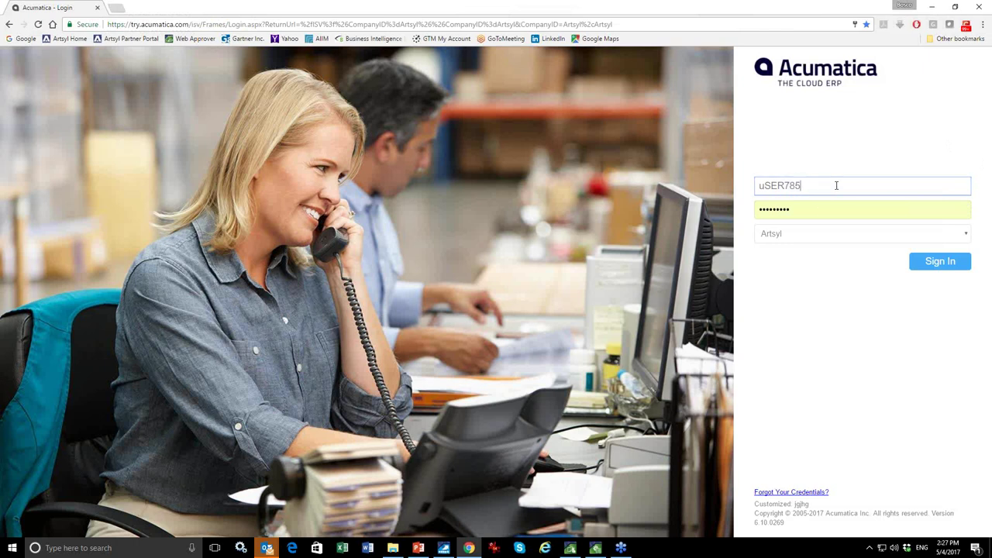
pyautogui.press('Return')
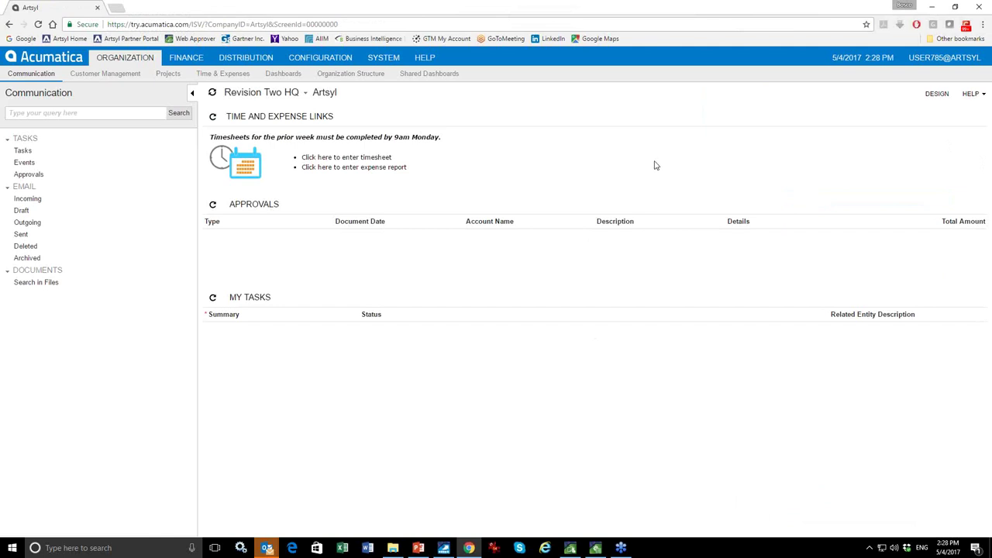
# Open the 3D Pipe Corporation bill 000964 in Bills and Adjustments under Accounts Payable.
pyautogui.click(187, 58)
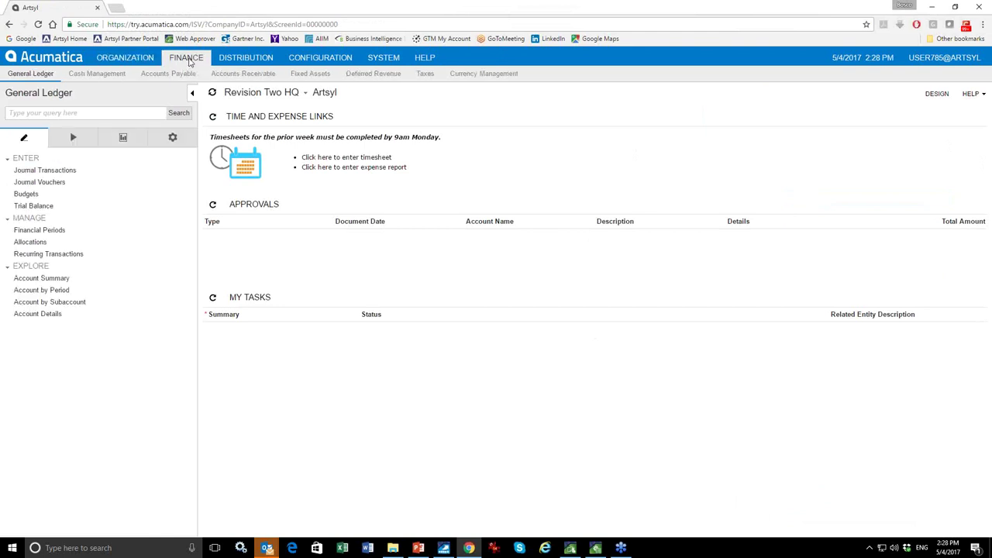
pyautogui.click(179, 77)
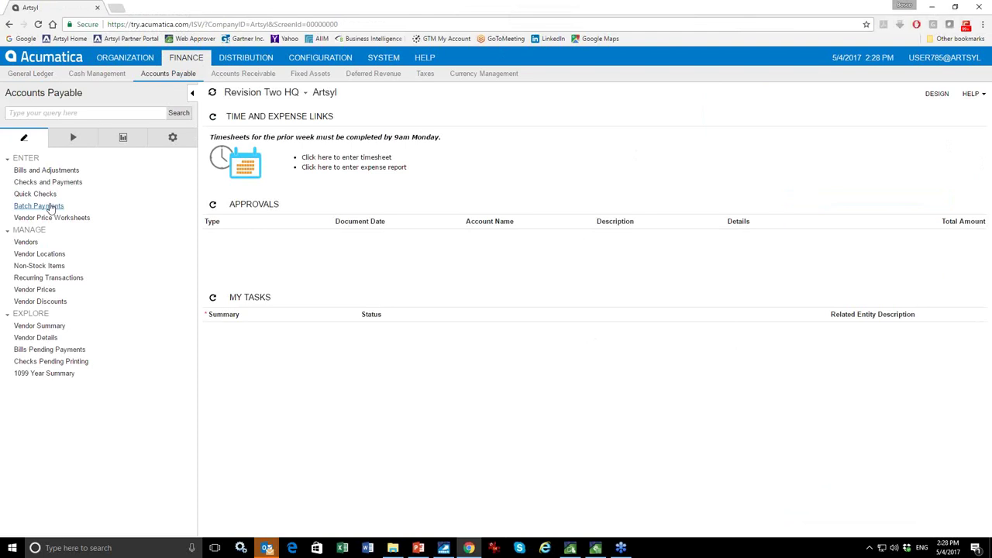
pyautogui.click(35, 172)
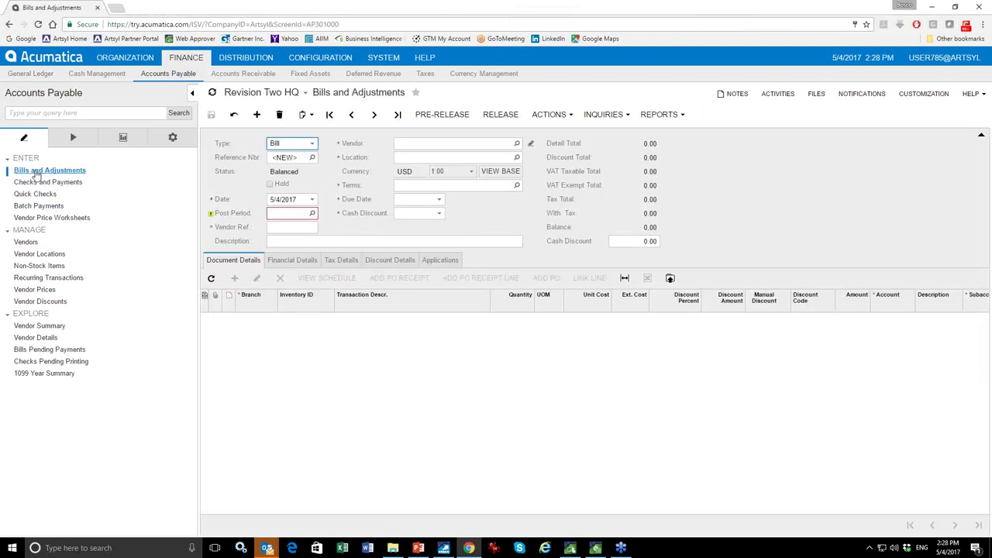
pyautogui.click(313, 158)
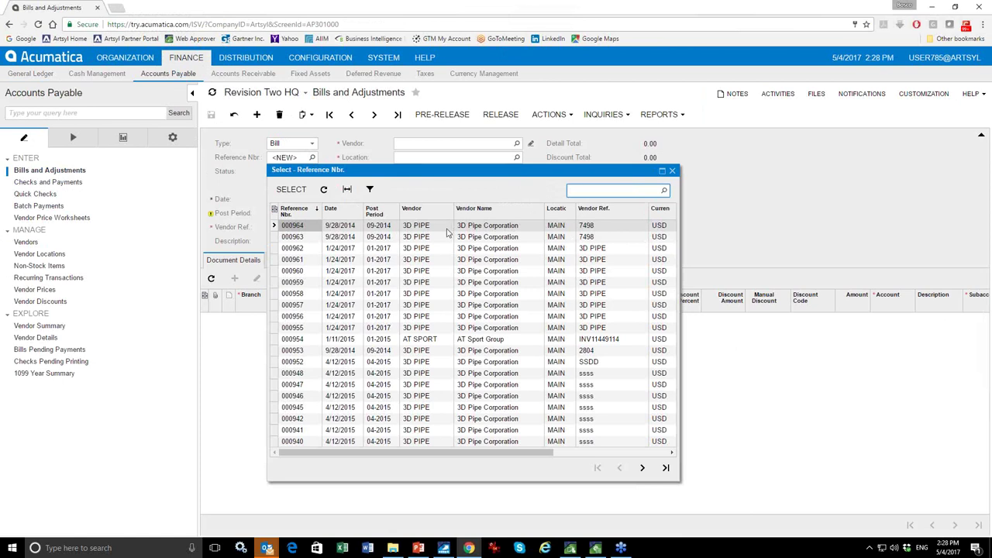
pyautogui.doubleClick(443, 226)
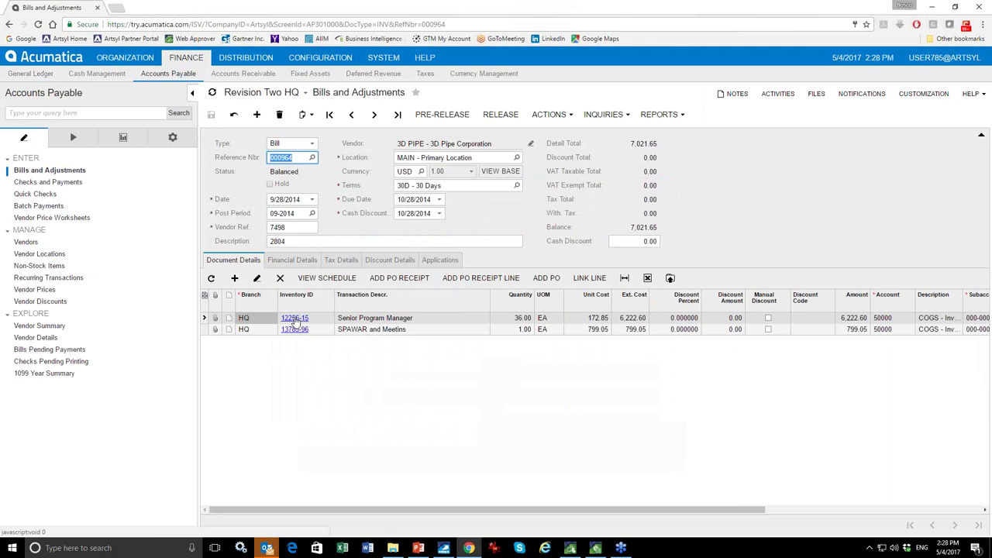
# Inspect the bill's Terms, Date, Post Period, Vendor Ref. and Description fields and the inventory IDs of its two detail lines.
pyautogui.click(312, 332)
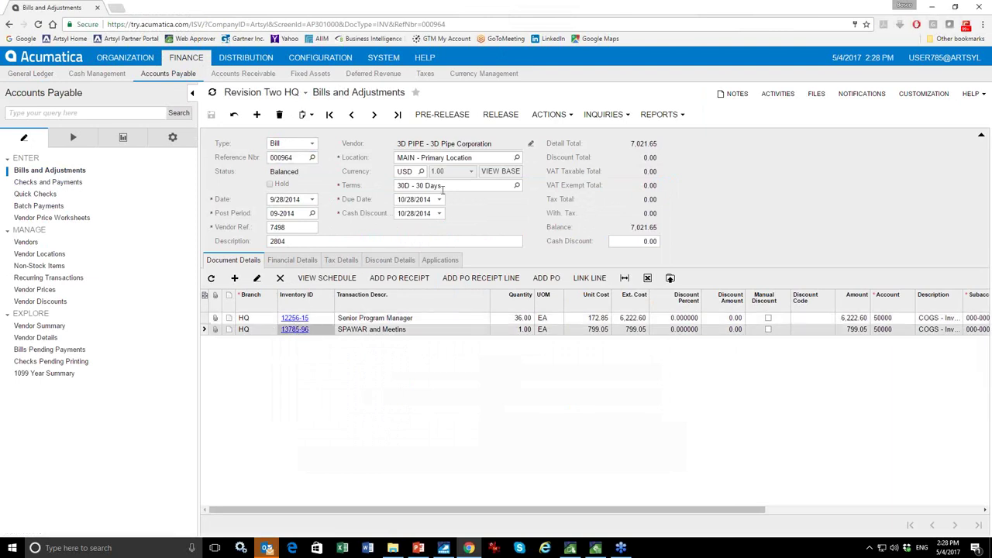
pyautogui.click(449, 187)
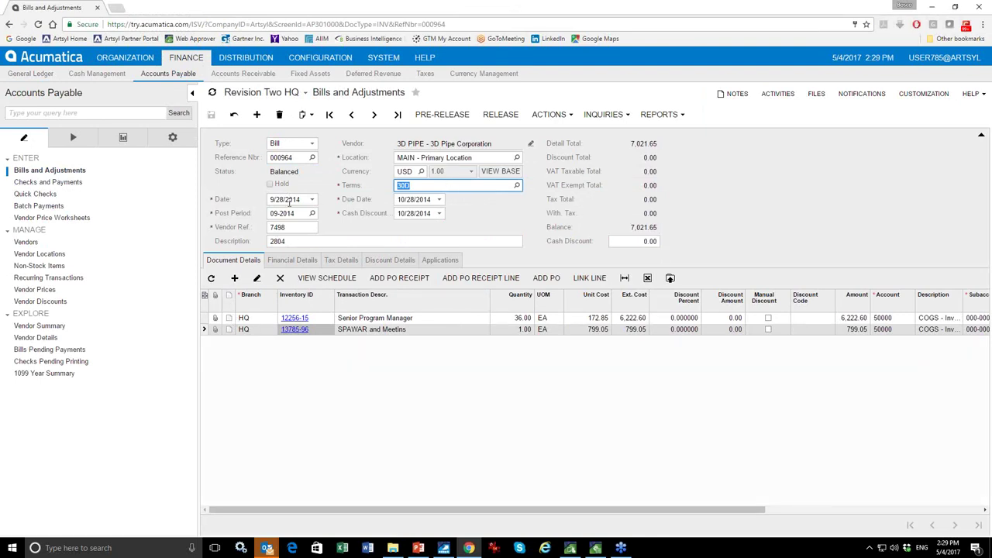
pyautogui.click(288, 199)
pyautogui.click(285, 213)
pyautogui.press('Tab')
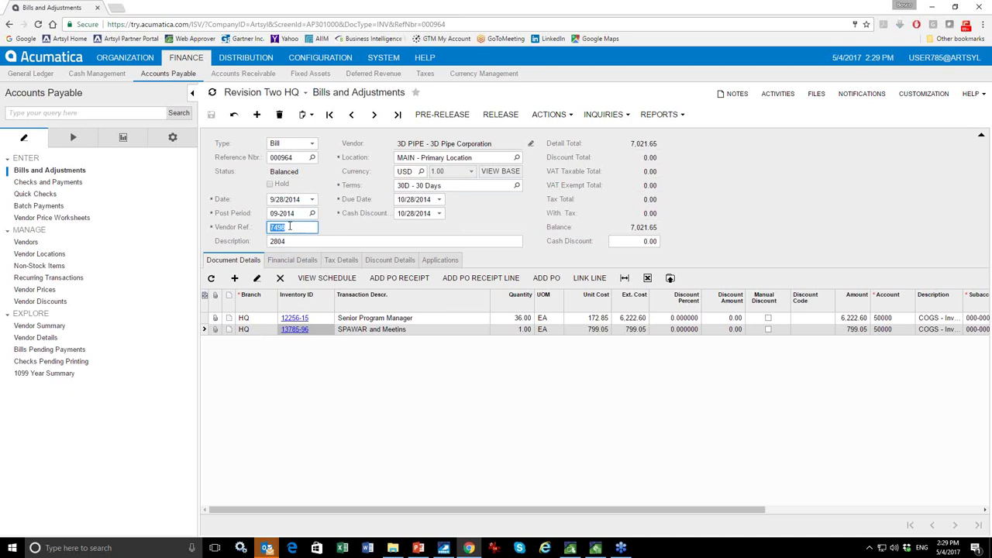
pyautogui.press('Tab')
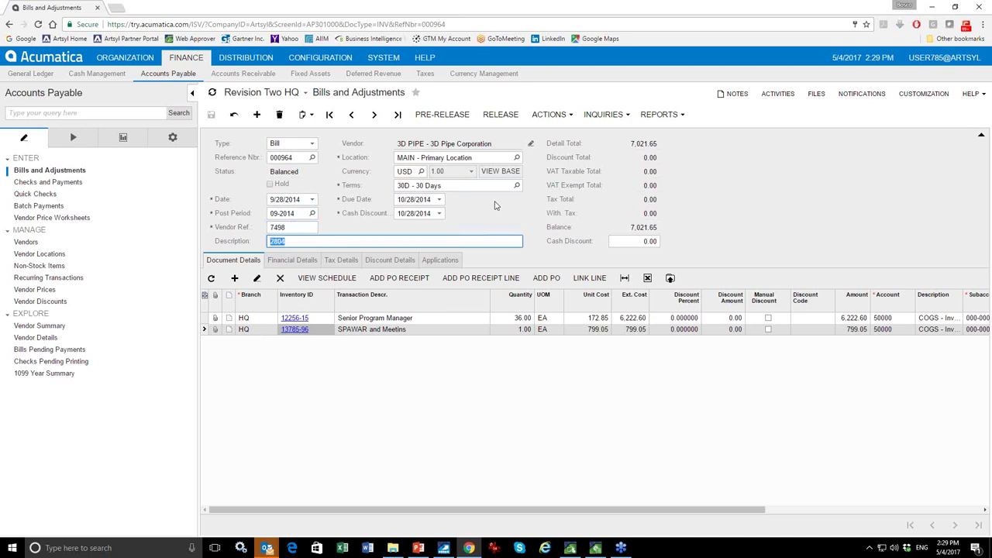
pyautogui.click(298, 318)
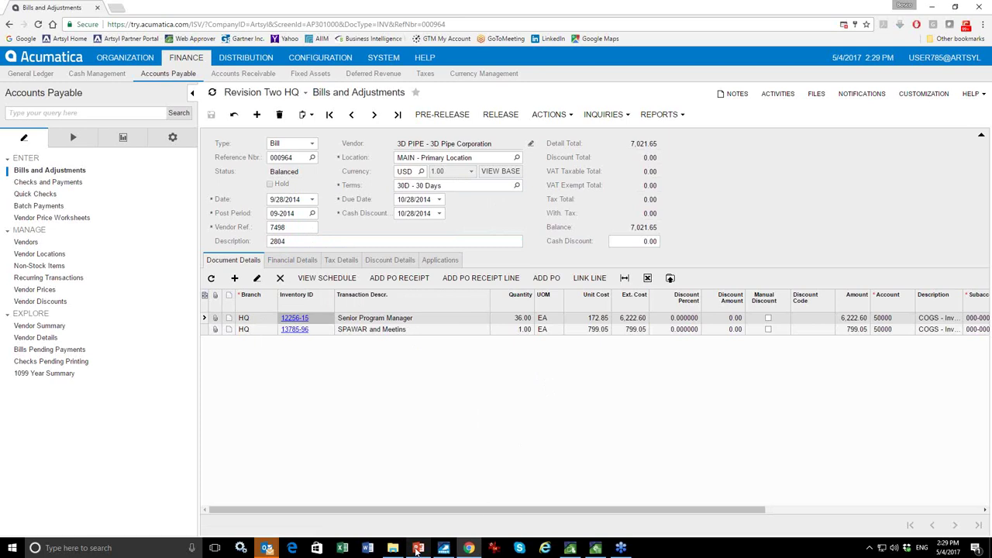
# Switch to the ERP VAR Webinar Acumatica presentation in PowerPoint, at the InvoiceAction for Acumatica Demo slide.
pyautogui.moveTo(418, 550)
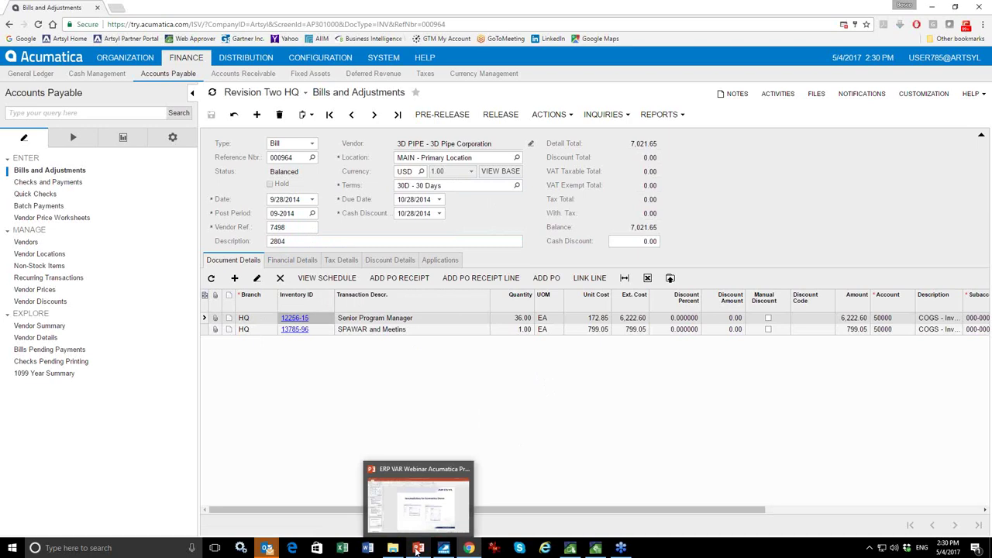
pyautogui.click(417, 548)
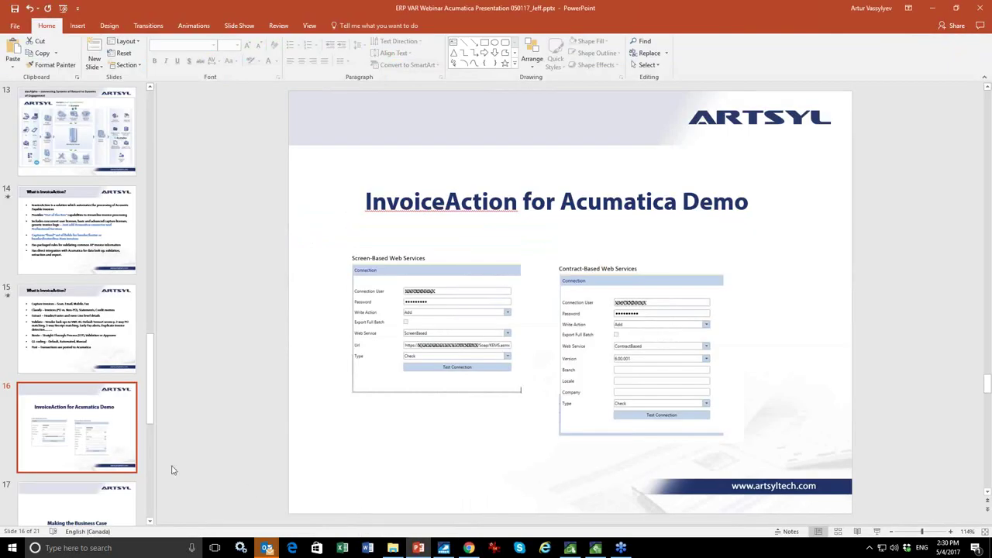